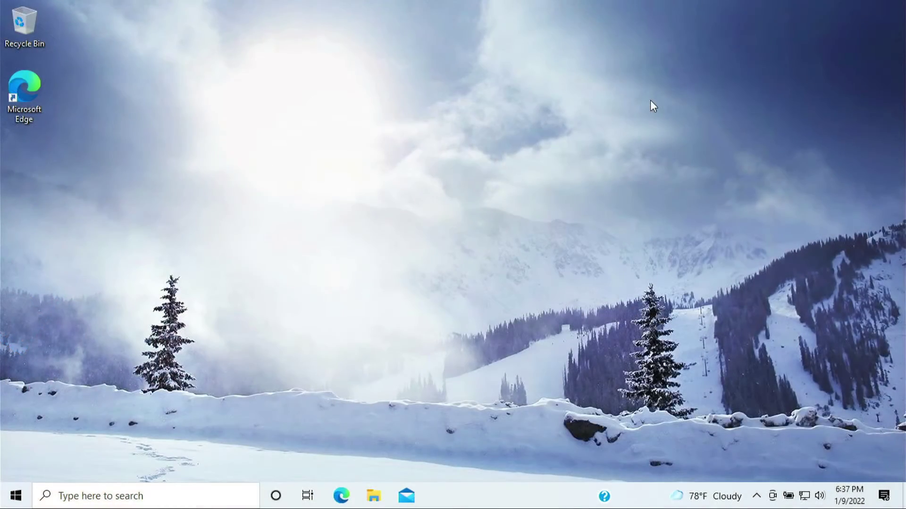
# Launch Microsoft Edge and load tplinkwifi.net
pyautogui.moveTo(198, 87); pyautogui.dragTo(273, 204)
pyautogui.moveTo(150, 126); pyautogui.dragTo(345, 234)
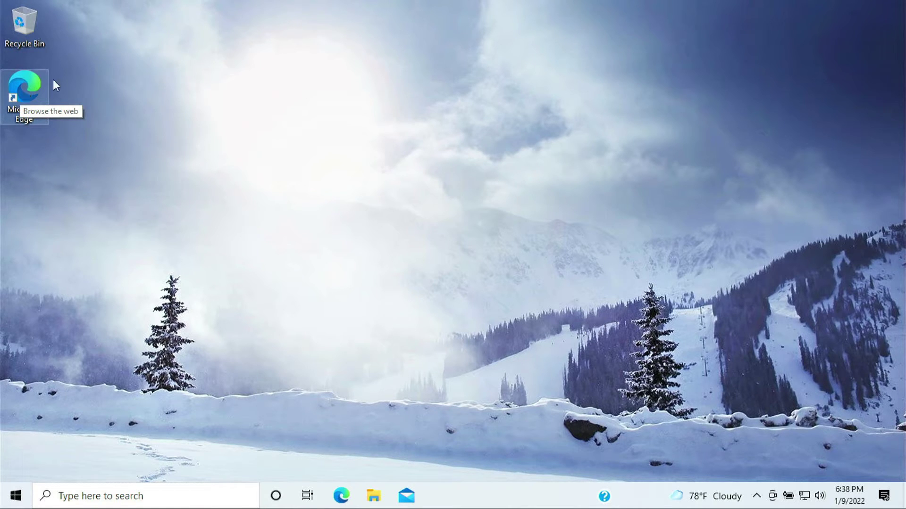
pyautogui.doubleClick(16, 84)
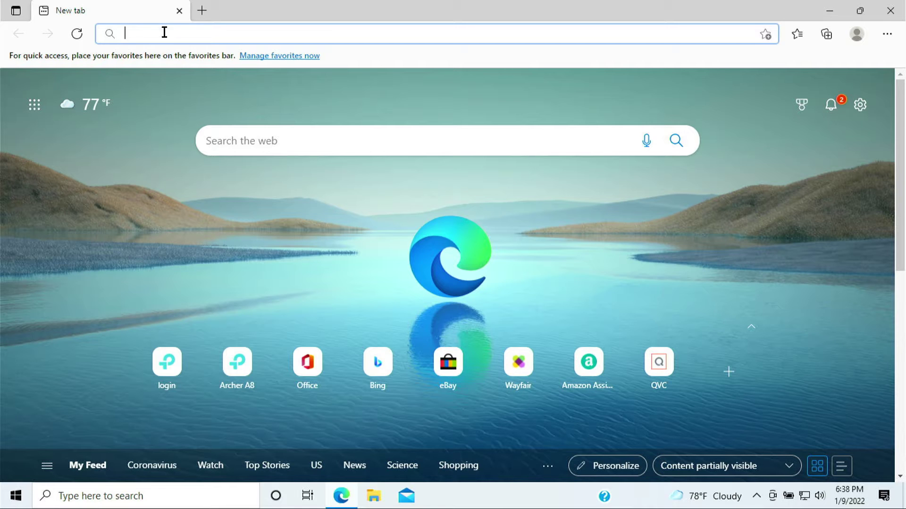
pyautogui.write('tp')
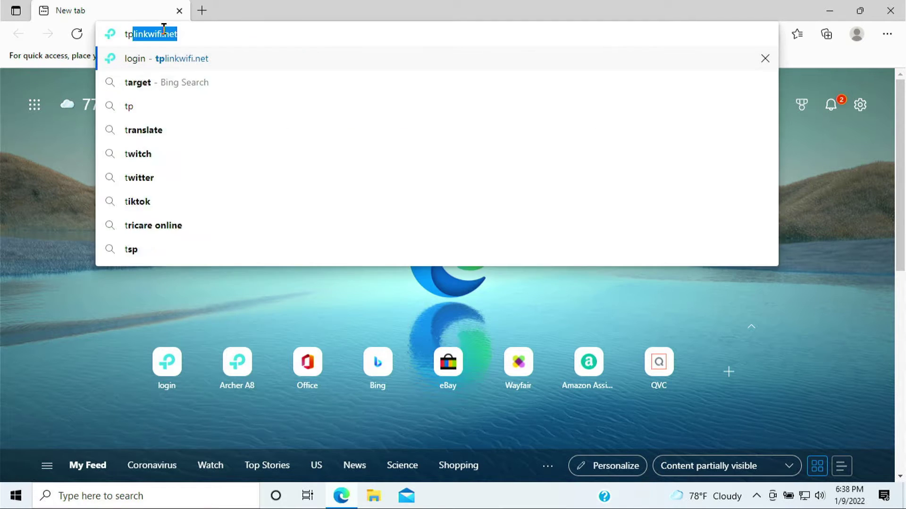
pyautogui.write('linkwifi.net')
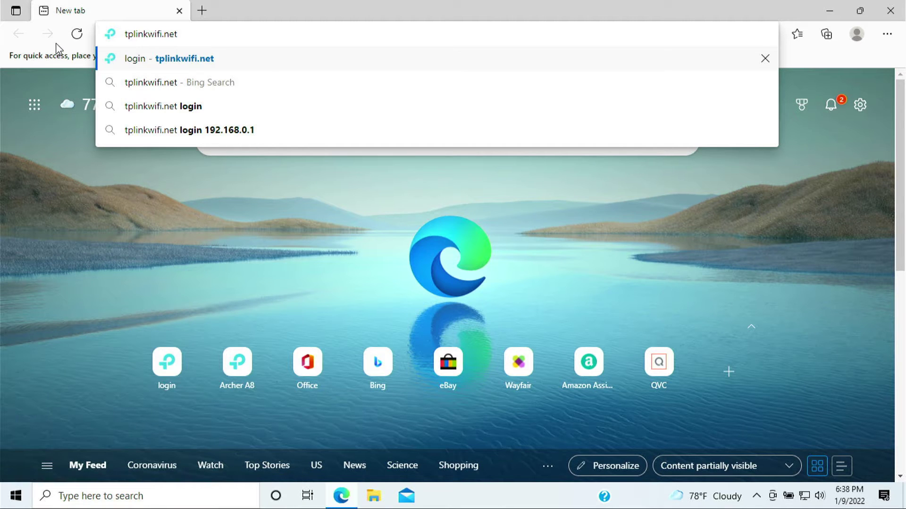
pyautogui.press('Return')
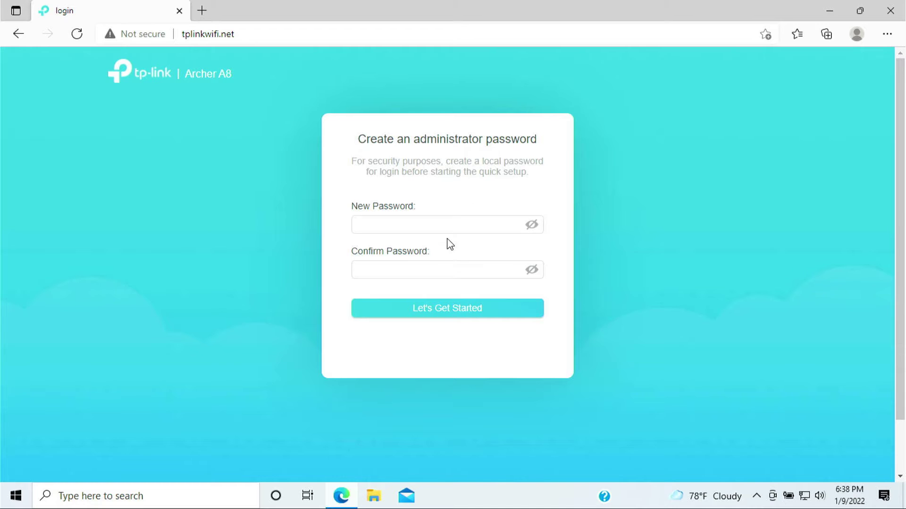
# Enter the new administrator password in New Password and again in Confirm Password
pyautogui.click(450, 229)
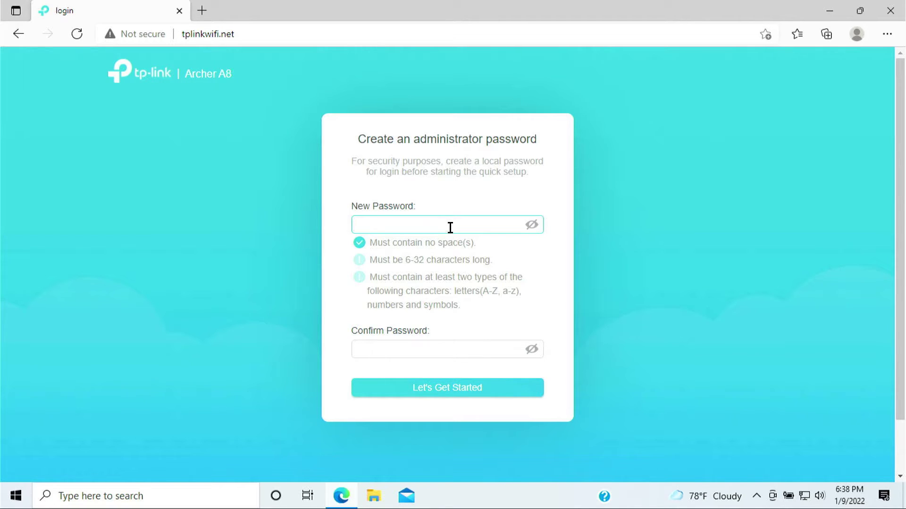
pyautogui.write('*********')
pyautogui.press('Tab')
pyautogui.write('*')
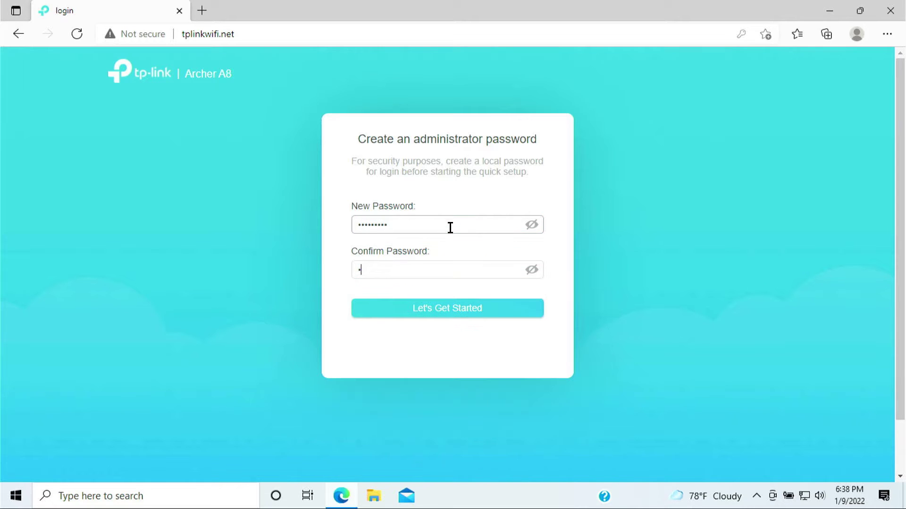
pyautogui.write('********')
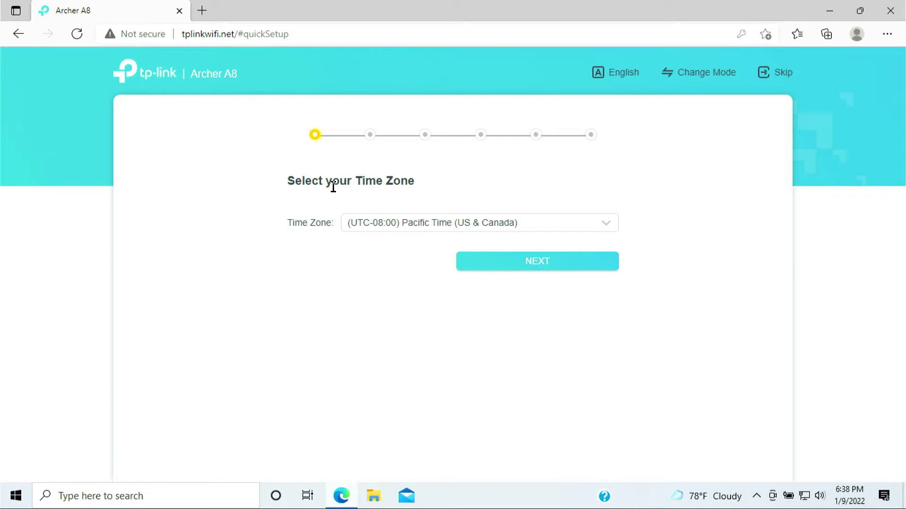
# Choose the (UTC-10:00) Hawaii time zone and continue
pyautogui.moveTo(281, 184); pyautogui.dragTo(435, 184)
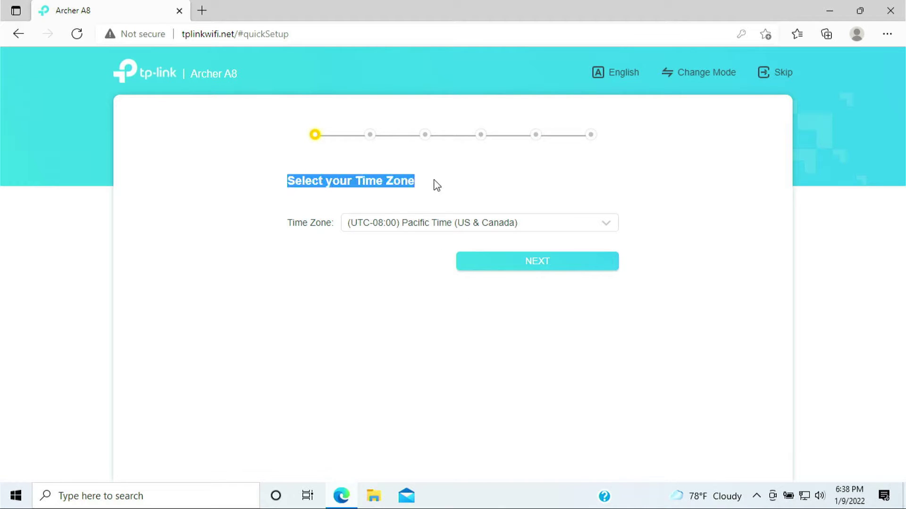
pyautogui.click(417, 226)
pyautogui.scroll(2, 448, 285)
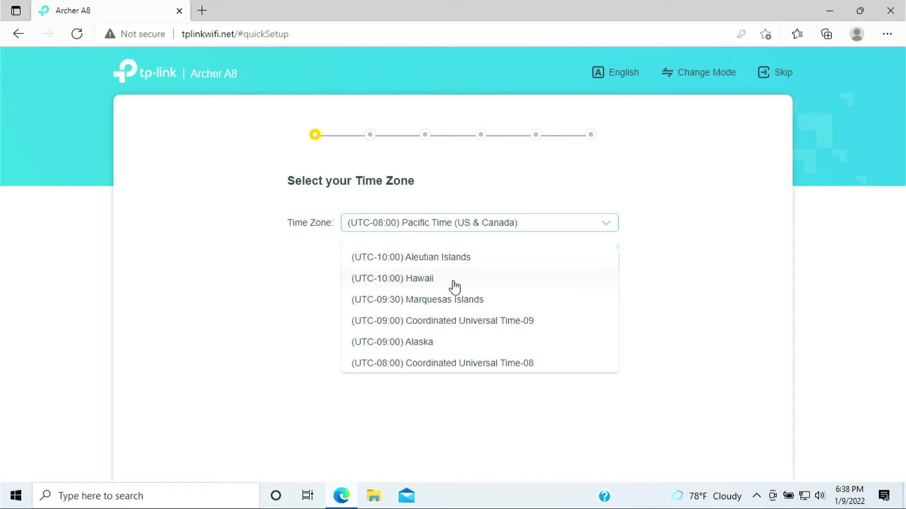
pyautogui.click(446, 281)
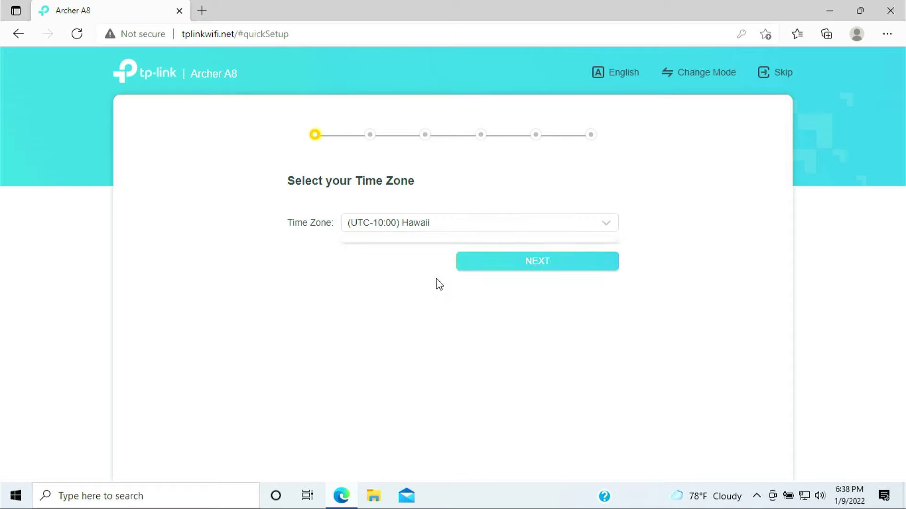
pyautogui.click(505, 270)
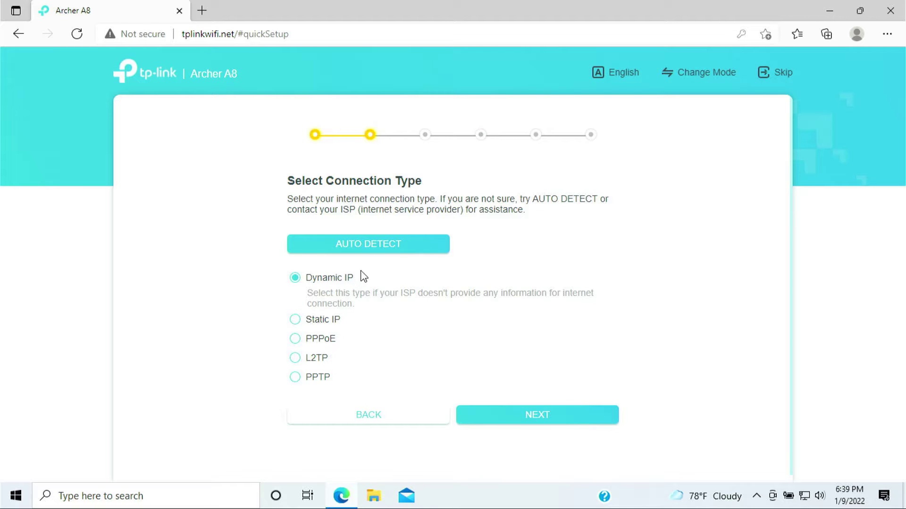
# Keep Dynamic IP as the connection type with the router's default MAC address
pyautogui.click(327, 323)
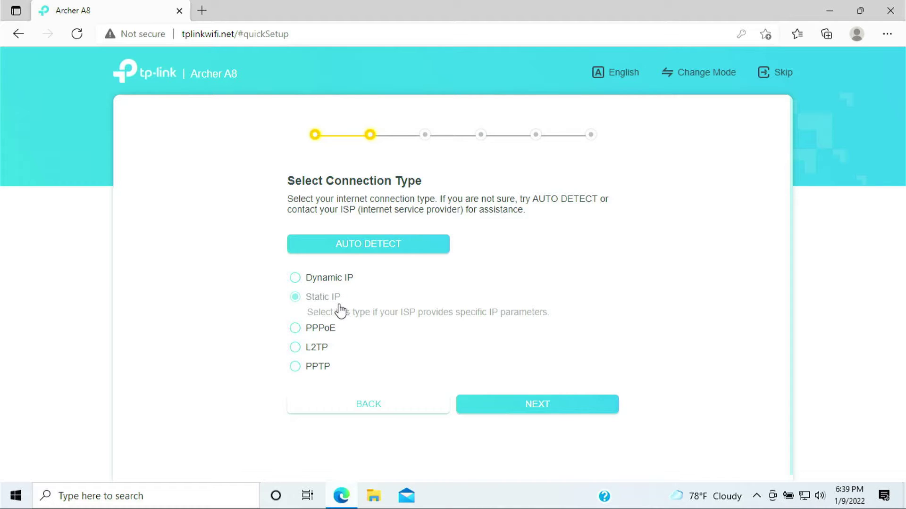
pyautogui.click(312, 285)
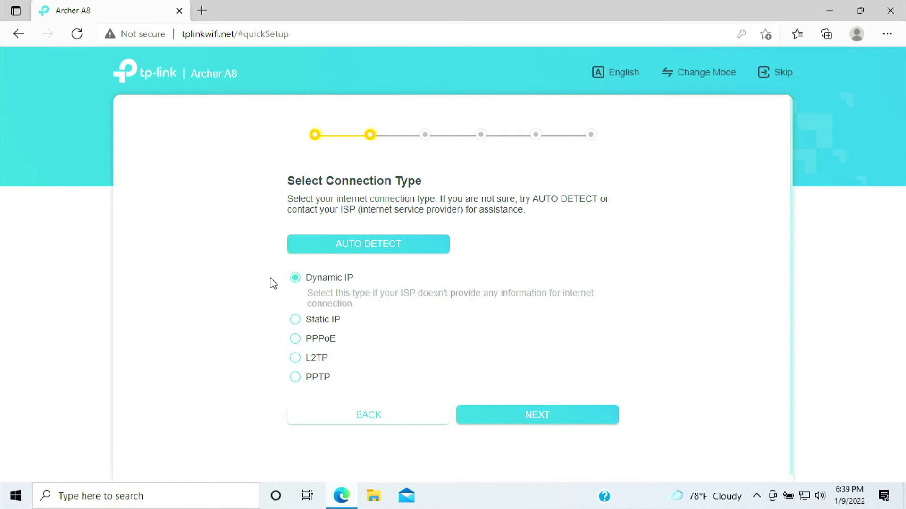
pyautogui.moveTo(273, 283); pyautogui.dragTo(516, 406)
pyautogui.click(536, 418)
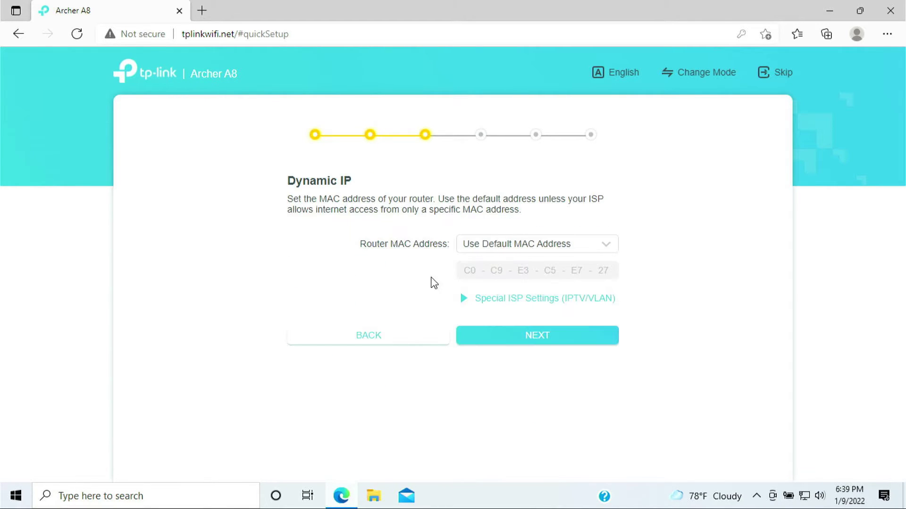
pyautogui.moveTo(290, 182); pyautogui.dragTo(546, 319)
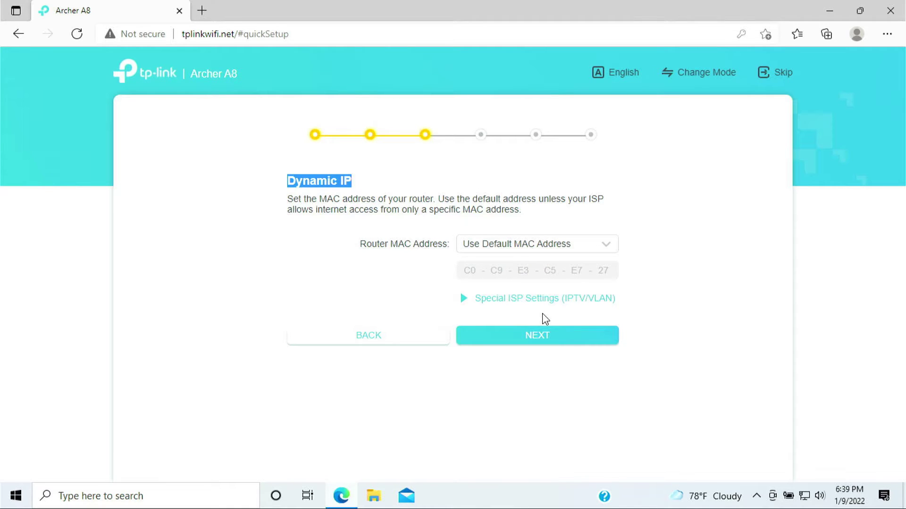
pyautogui.click(538, 347)
# Review the default 2.4GHz network name and password, then apply the wireless settings unchanged
pyautogui.click(539, 346)
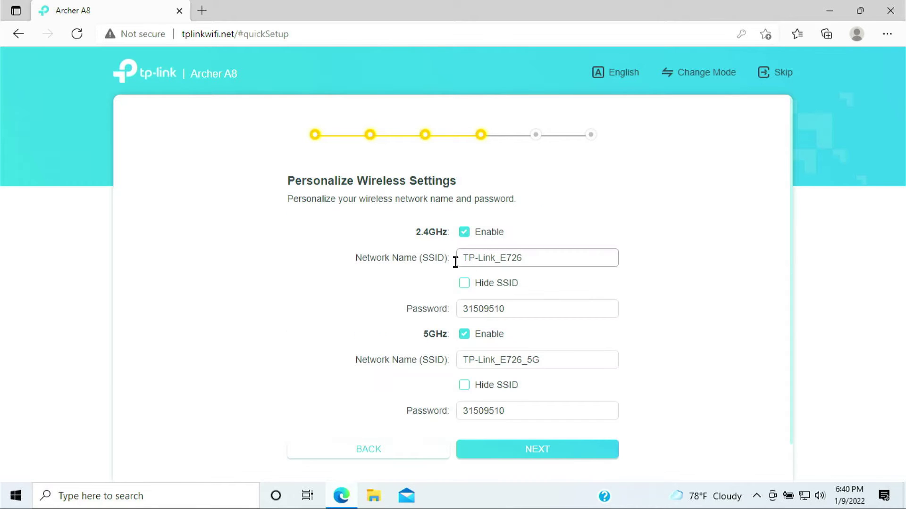
pyautogui.moveTo(298, 184); pyautogui.dragTo(466, 184)
pyautogui.moveTo(523, 256); pyautogui.dragTo(454, 260)
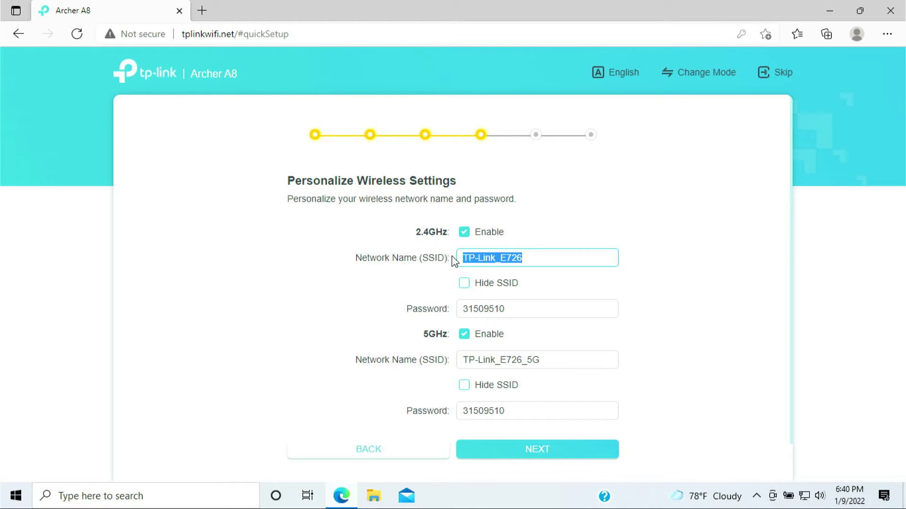
pyautogui.moveTo(523, 309); pyautogui.dragTo(450, 312)
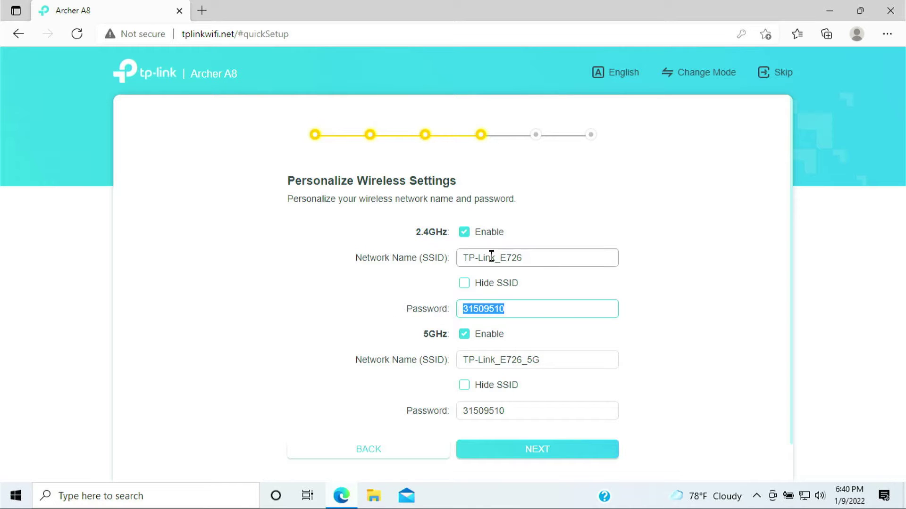
pyautogui.moveTo(540, 257); pyautogui.dragTo(455, 264)
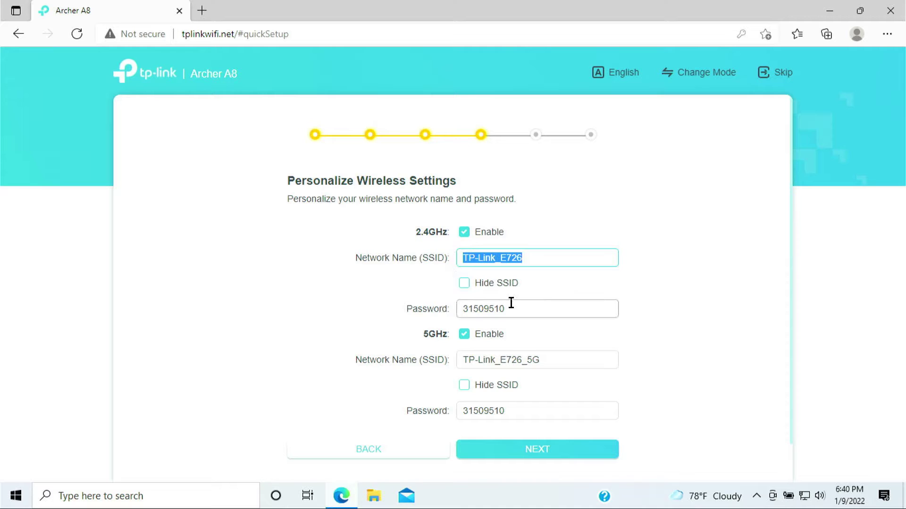
pyautogui.moveTo(511, 309); pyautogui.dragTo(448, 305)
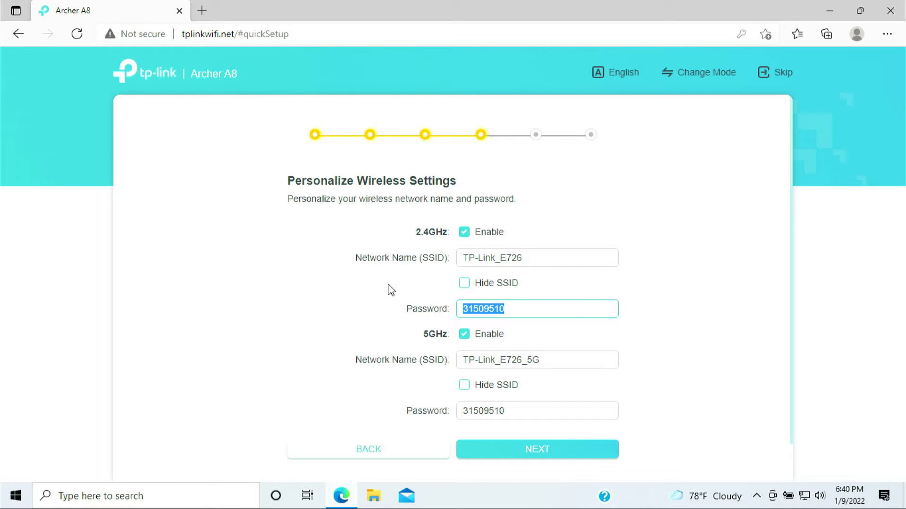
pyautogui.click(522, 450)
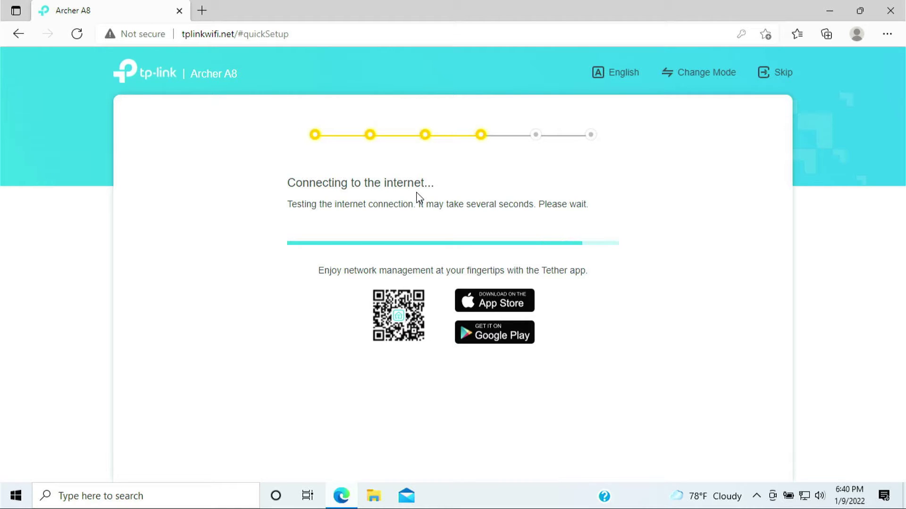
# Review the applied settings summary and proceed to the Get TP-Link Cloud Service step
pyautogui.moveTo(287, 183); pyautogui.dragTo(354, 186)
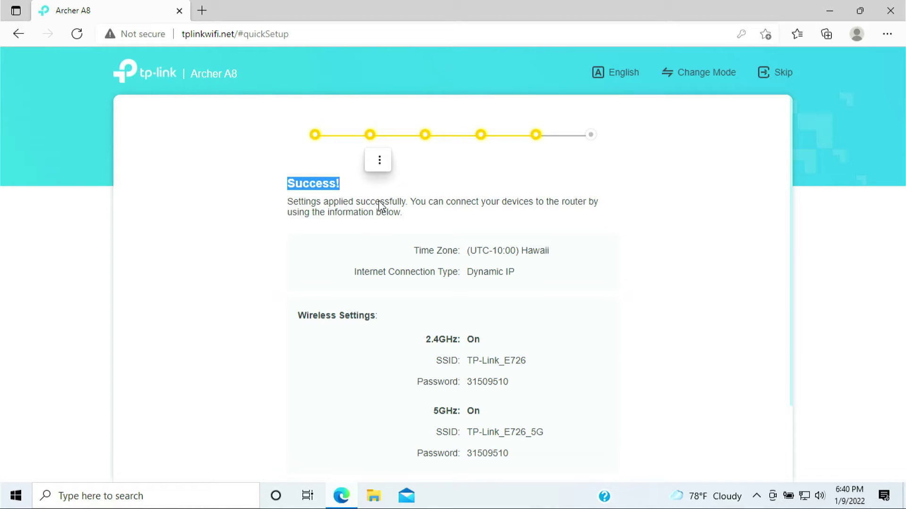
pyautogui.scroll(-2, 381, 206)
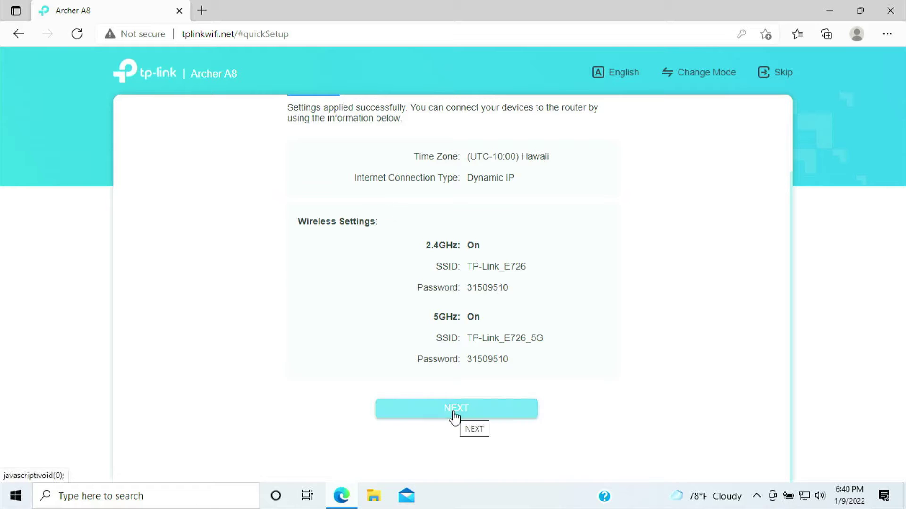
pyautogui.moveTo(297, 220); pyautogui.dragTo(544, 364)
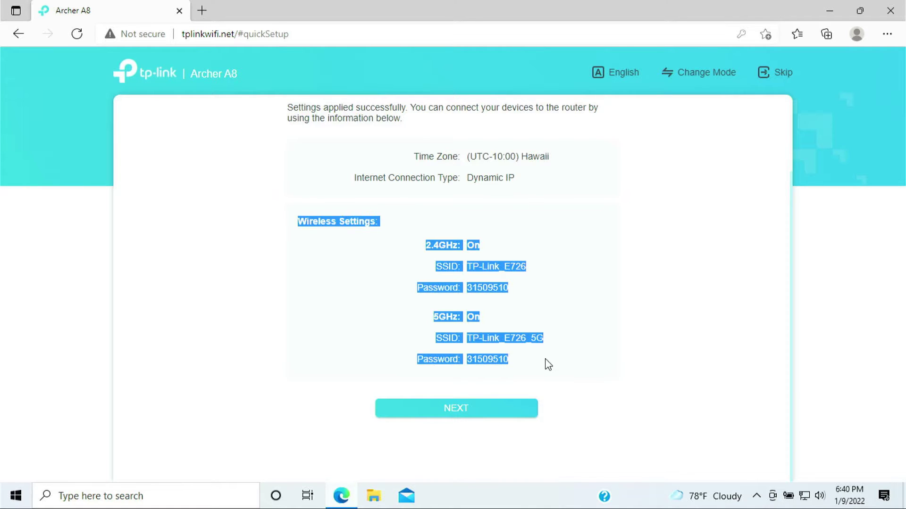
pyautogui.click(500, 298)
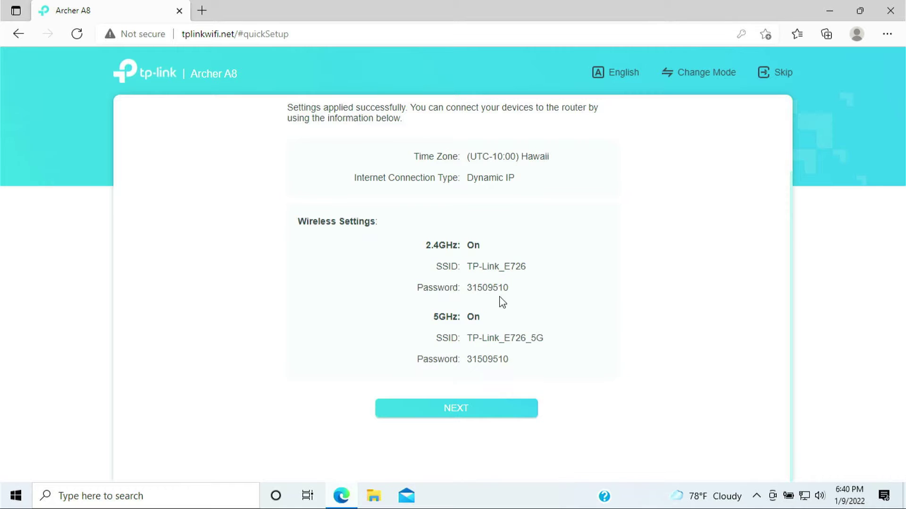
pyautogui.click(474, 410)
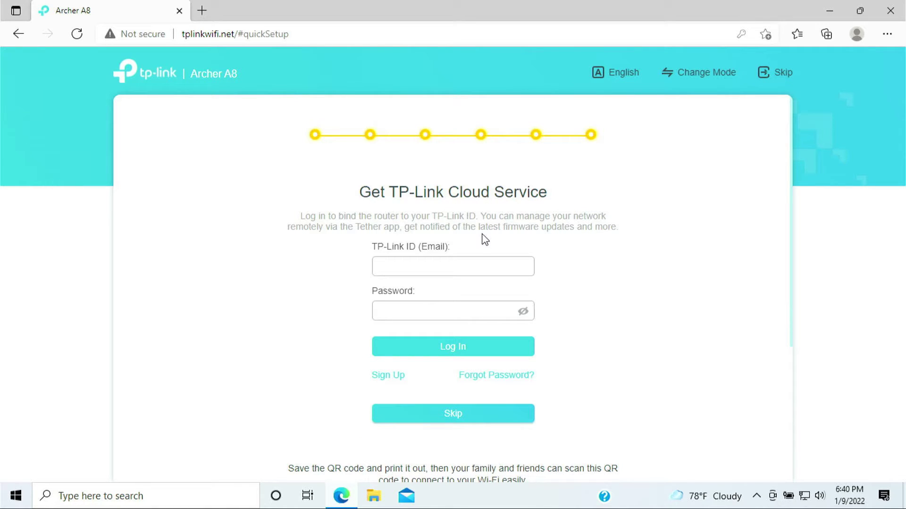
# Skip TP-Link Cloud sign-in, then log out of the router and confirm with YES
pyautogui.scroll(-1, 477, 232)
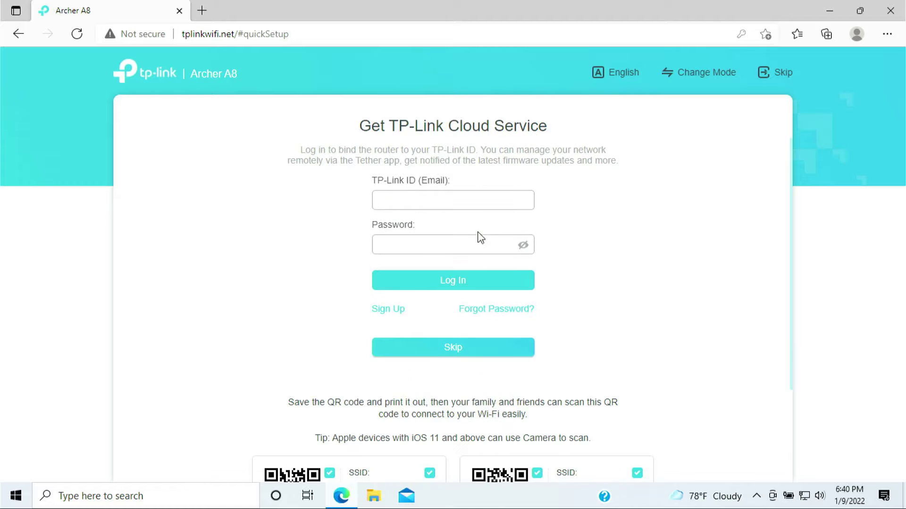
pyautogui.click(457, 355)
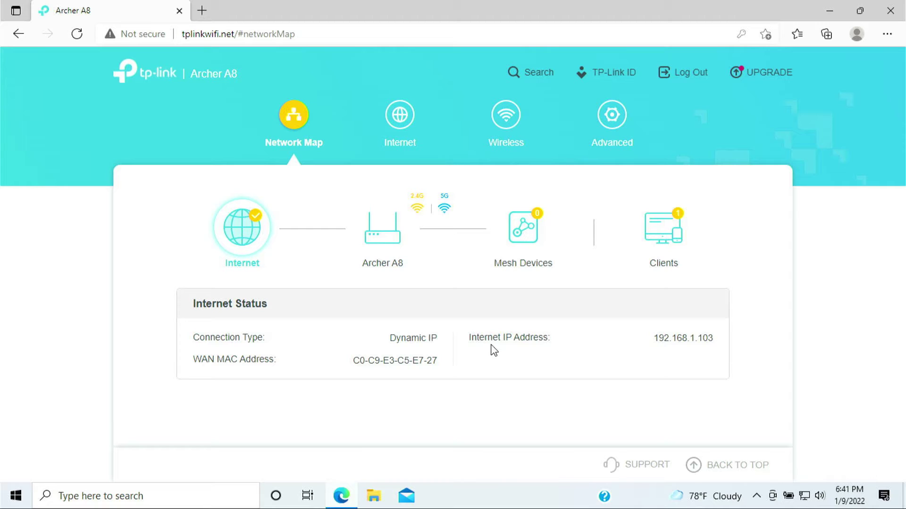
pyautogui.click(691, 77)
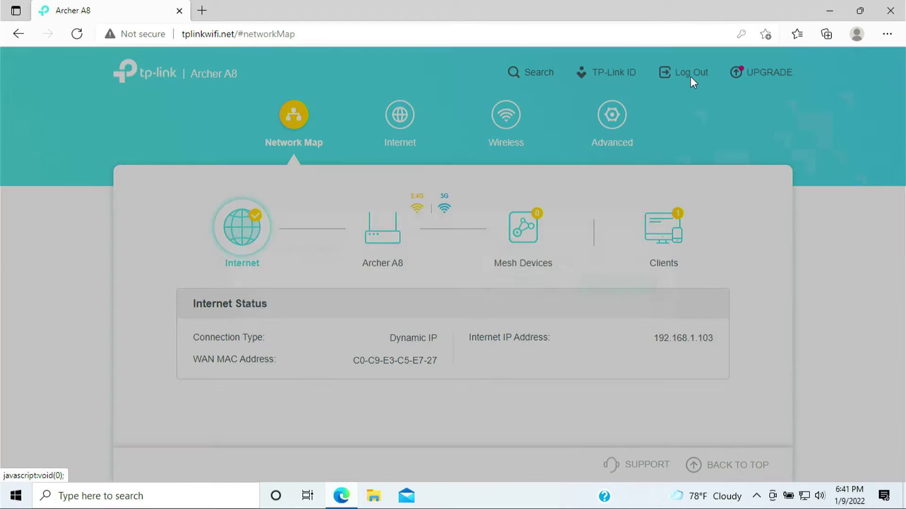
pyautogui.click(639, 285)
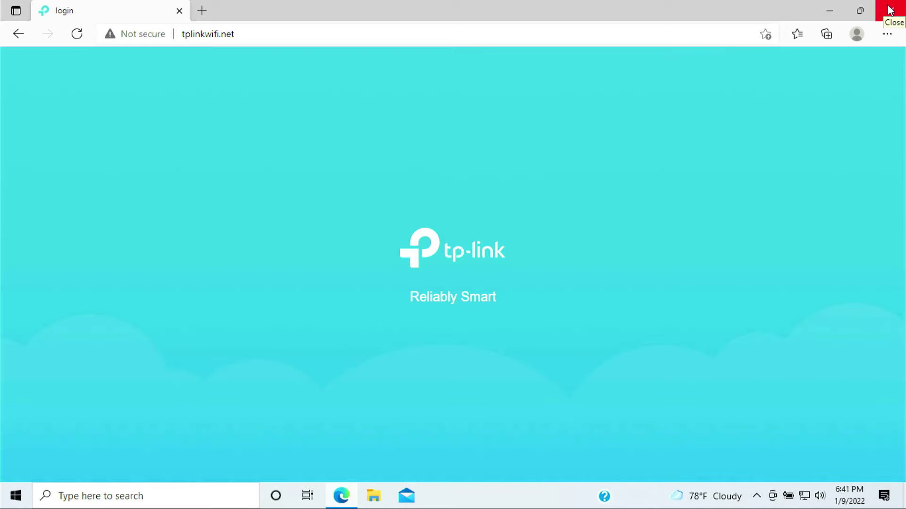
# Close Edge, relaunch it, and enter tplinkwifi.net in the address bar
pyautogui.click(891, 10)
pyautogui.click(653, 125)
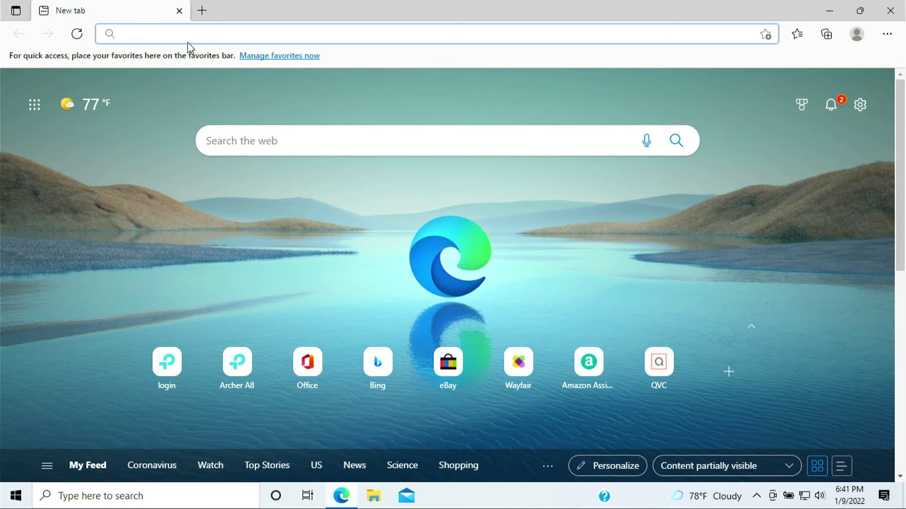
pyautogui.write('tplinkwifi.net')
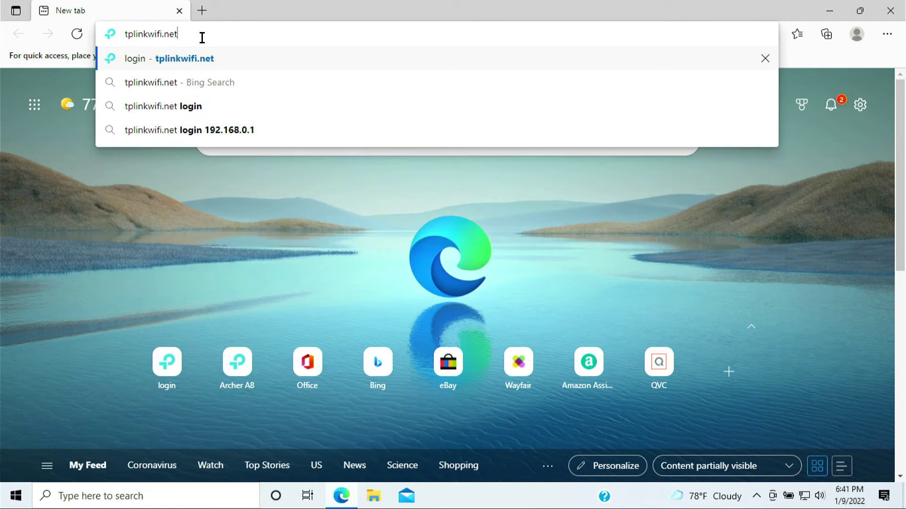
# Load tplinkwifi.net and log in with the local password
pyautogui.press('Return')
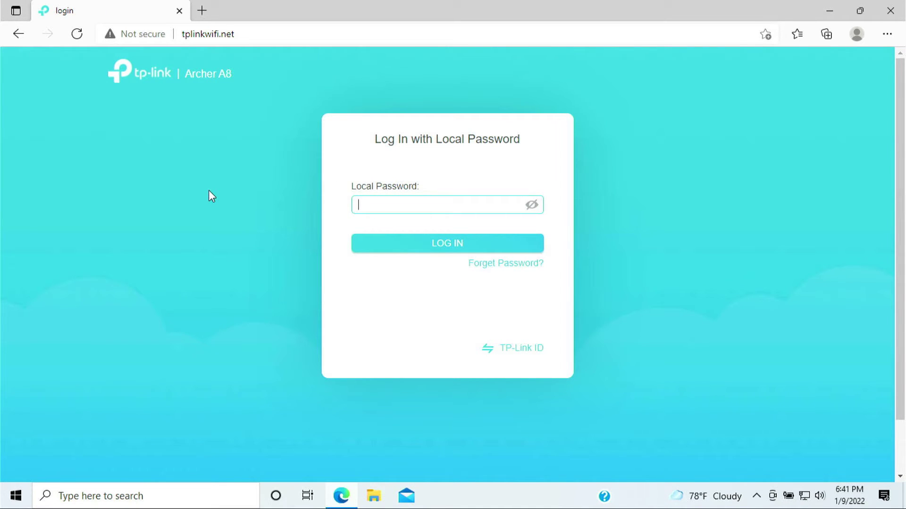
pyautogui.write('****')
pyautogui.press('Return')
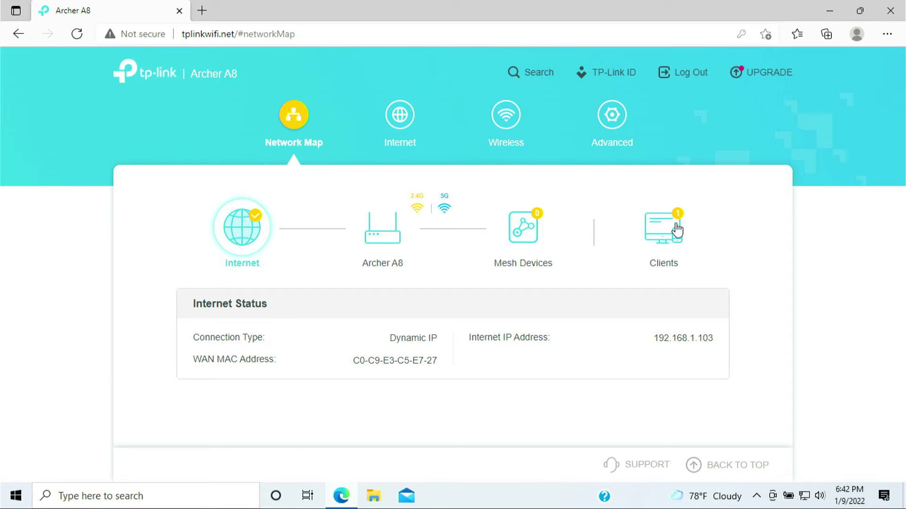
# View the connected clients, then go to Advanced > NAT Forwarding > Port Forwarding
pyautogui.click(677, 231)
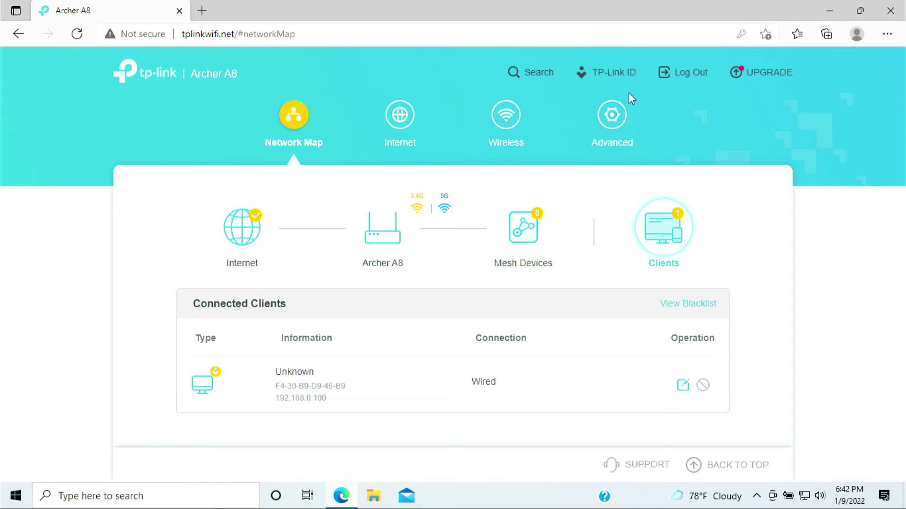
pyautogui.click(613, 118)
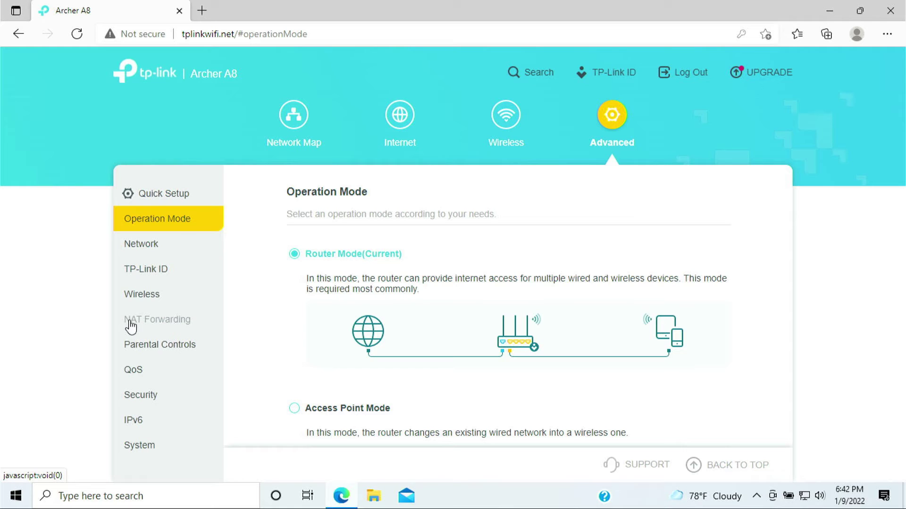
pyautogui.click(168, 325)
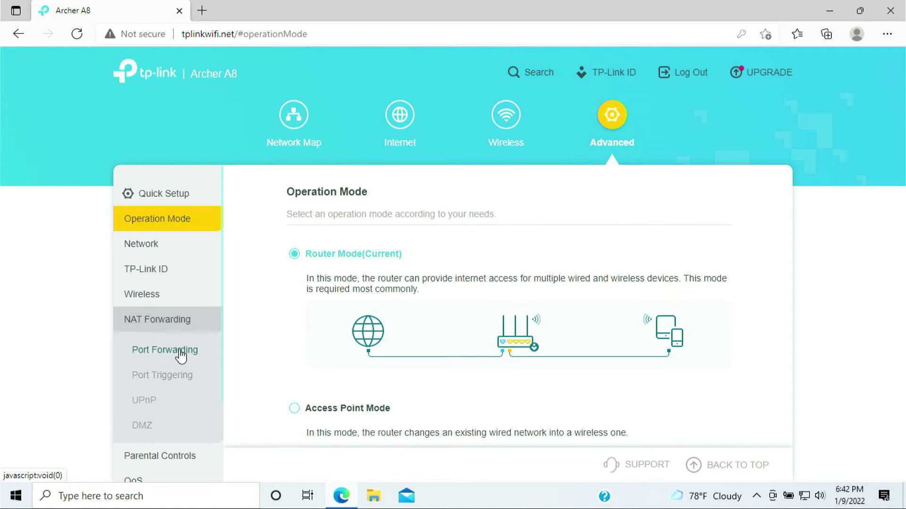
pyautogui.click(181, 355)
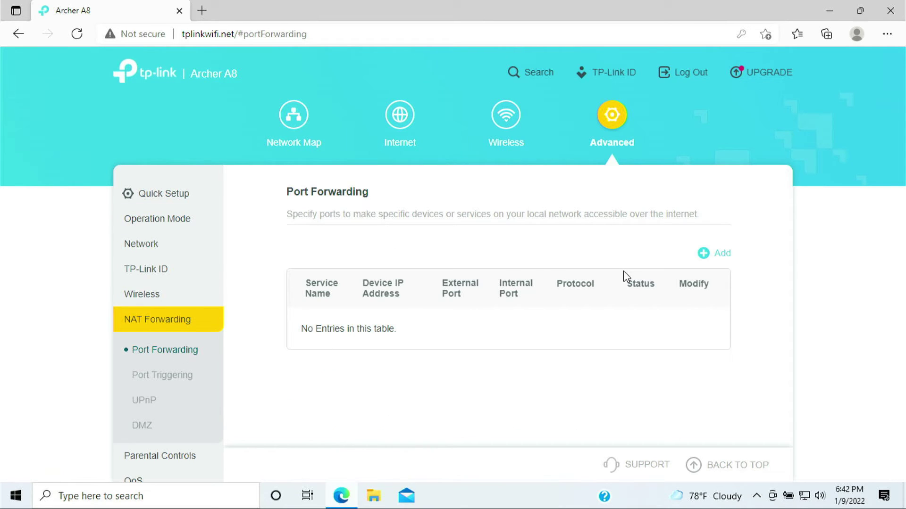
# Begin a new port forwarding entry named xbox3074 and list the connected devices
pyautogui.click(714, 255)
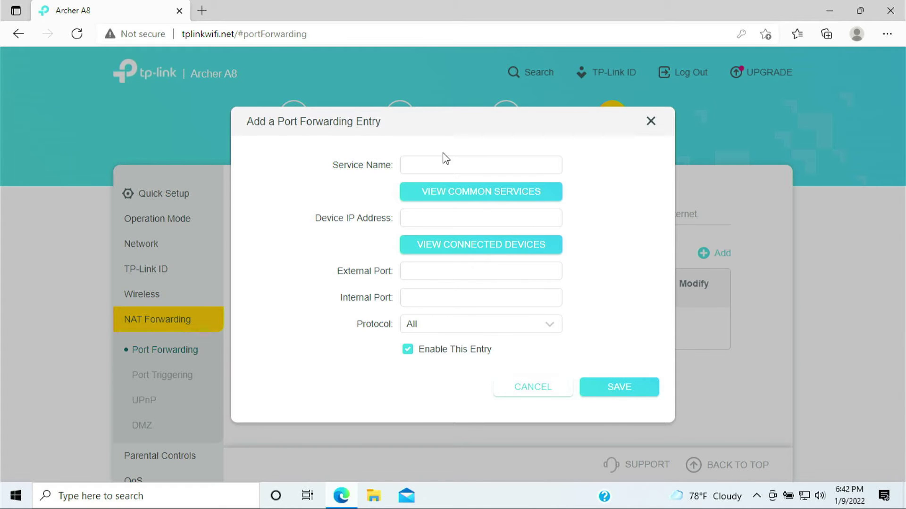
pyautogui.click(442, 168)
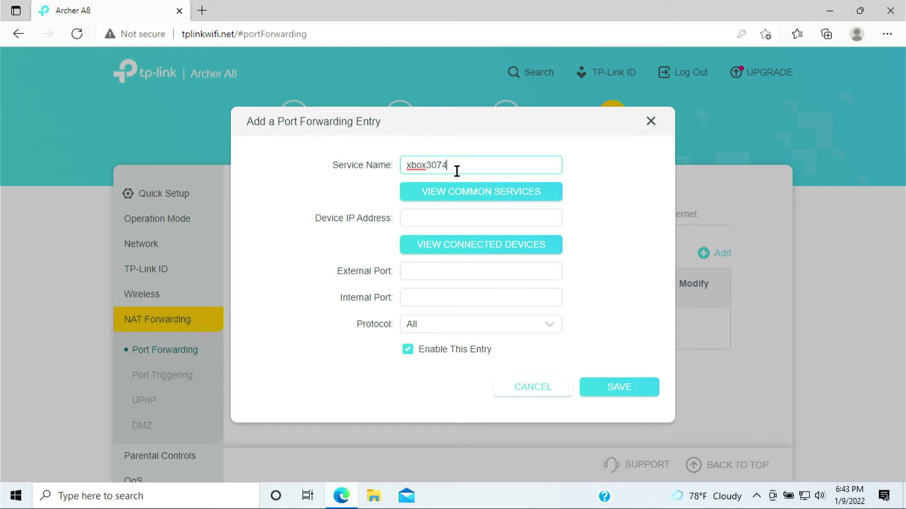
pyautogui.moveTo(446, 170); pyautogui.dragTo(406, 170)
pyautogui.click(448, 255)
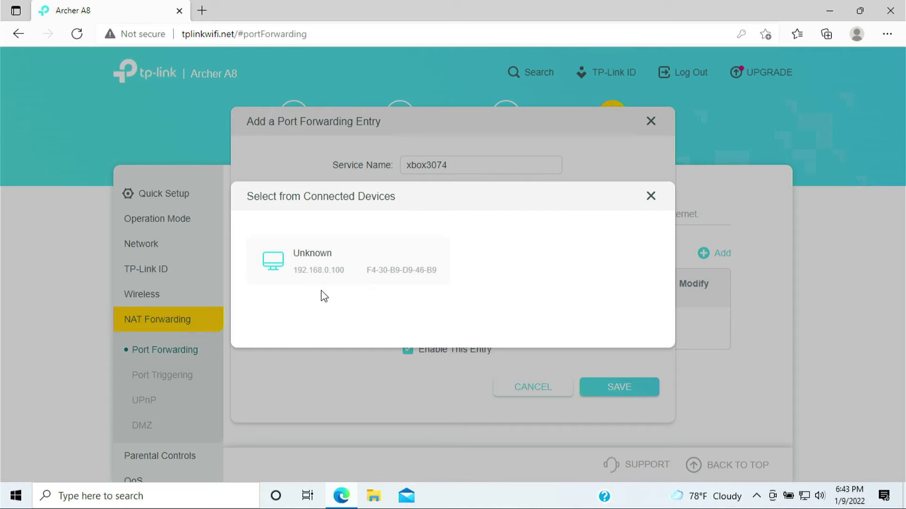
# Target device 192.168.0.100 with external and internal port 3074, keeping protocol All
pyautogui.click(376, 261)
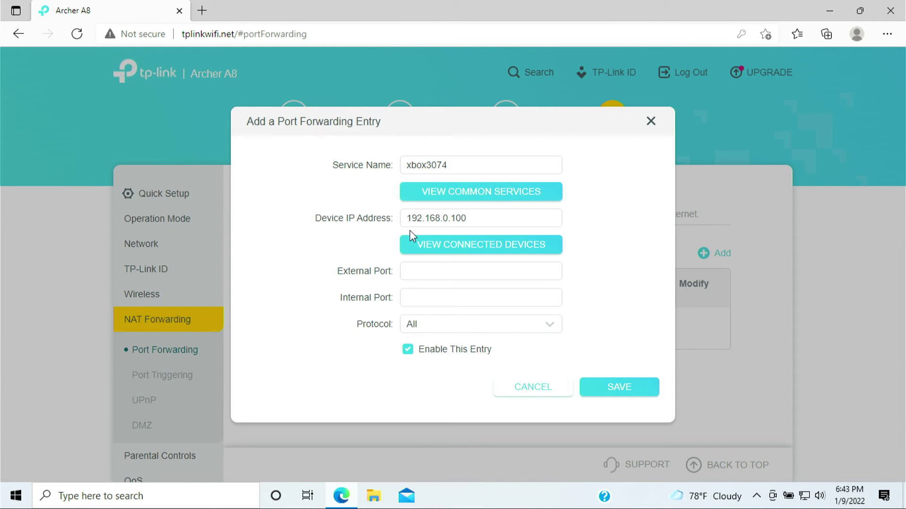
pyautogui.moveTo(412, 218); pyautogui.dragTo(483, 220)
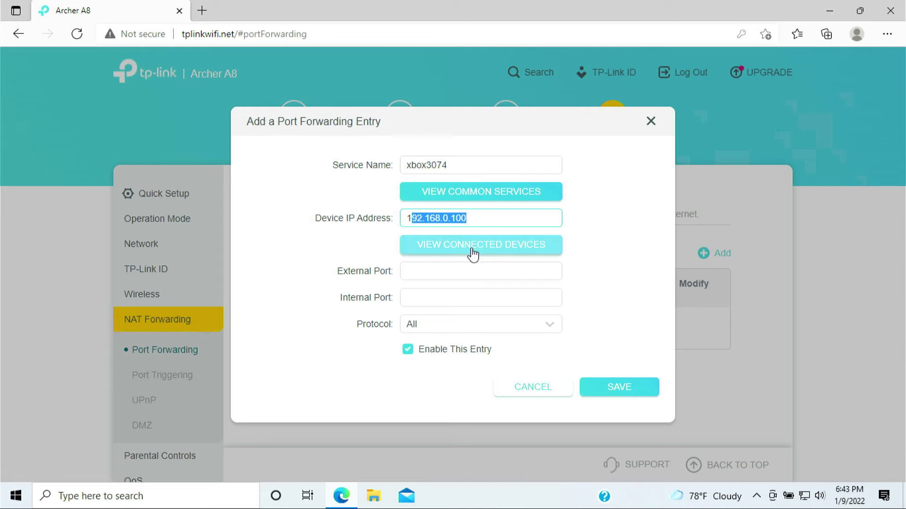
pyautogui.click(461, 273)
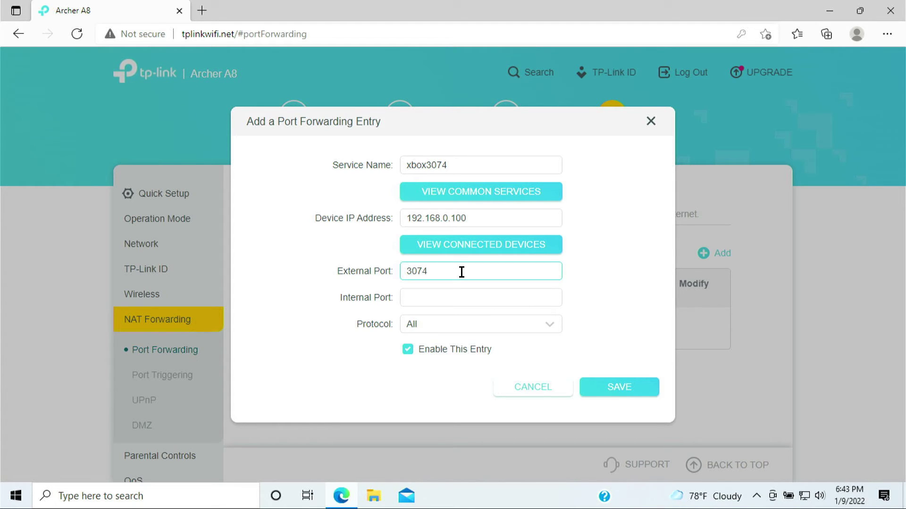
pyautogui.click(455, 294)
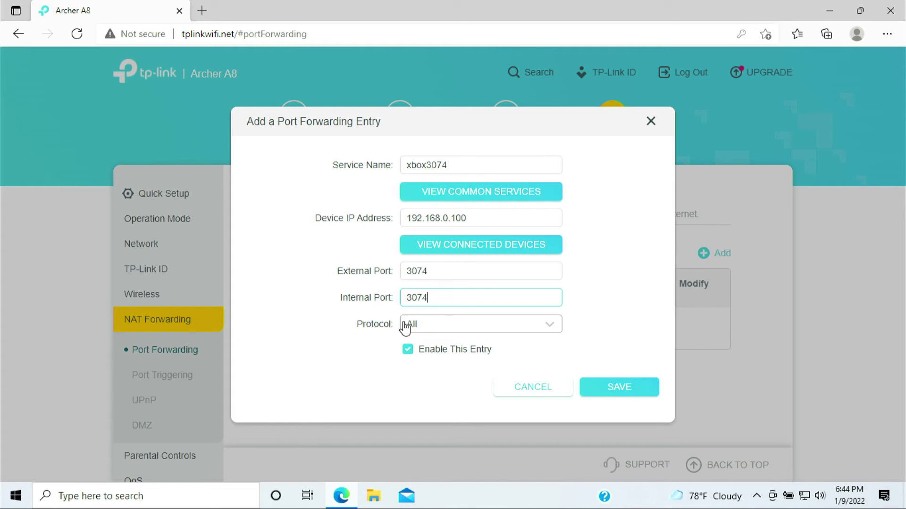
pyautogui.click(427, 326)
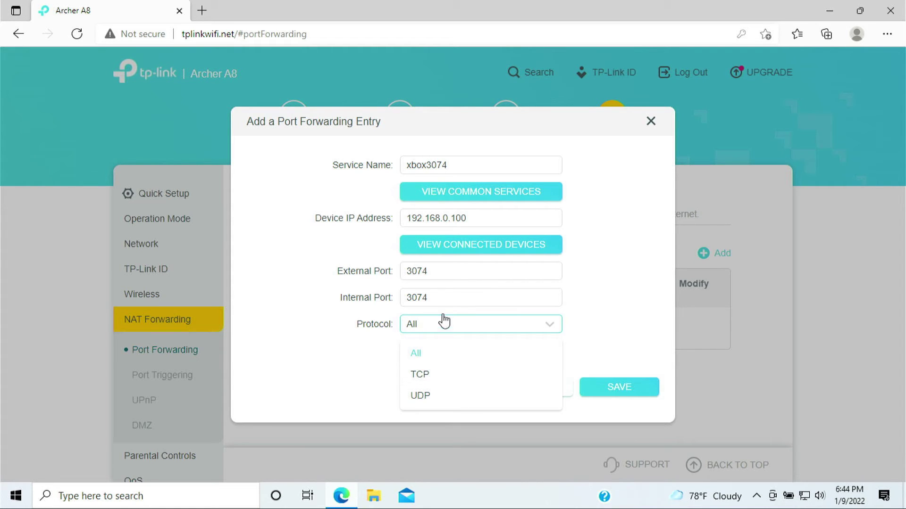
pyautogui.click(419, 355)
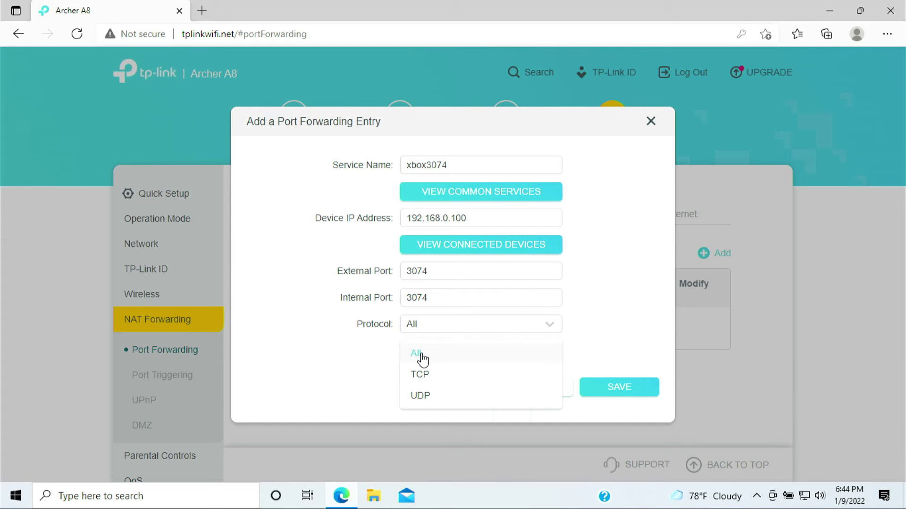
# Save the xbox3074 forwarding entry to the table
pyautogui.click(620, 391)
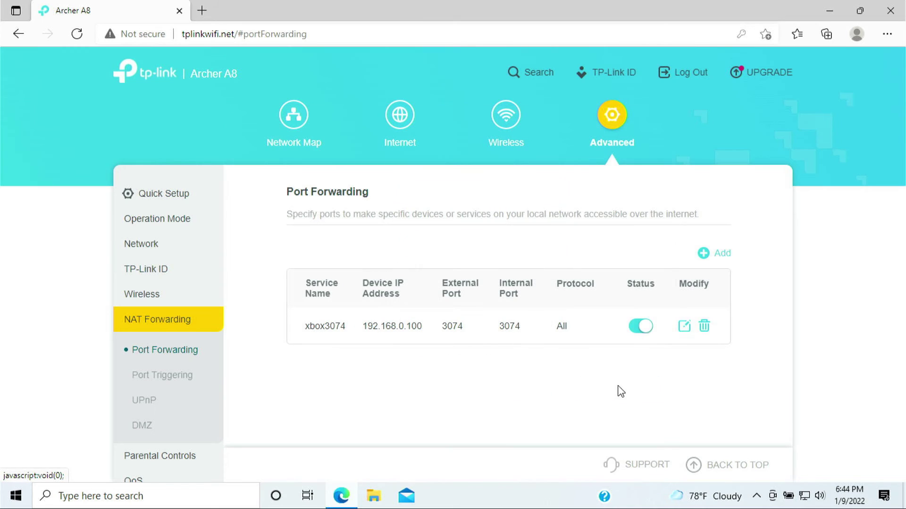
pyautogui.doubleClick(561, 326)
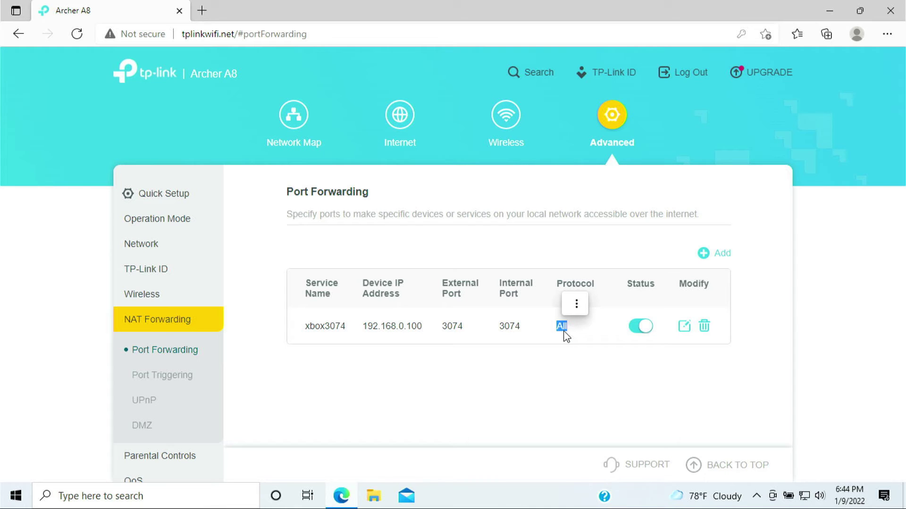
pyautogui.moveTo(439, 326); pyautogui.dragTo(477, 328)
pyautogui.click(572, 347)
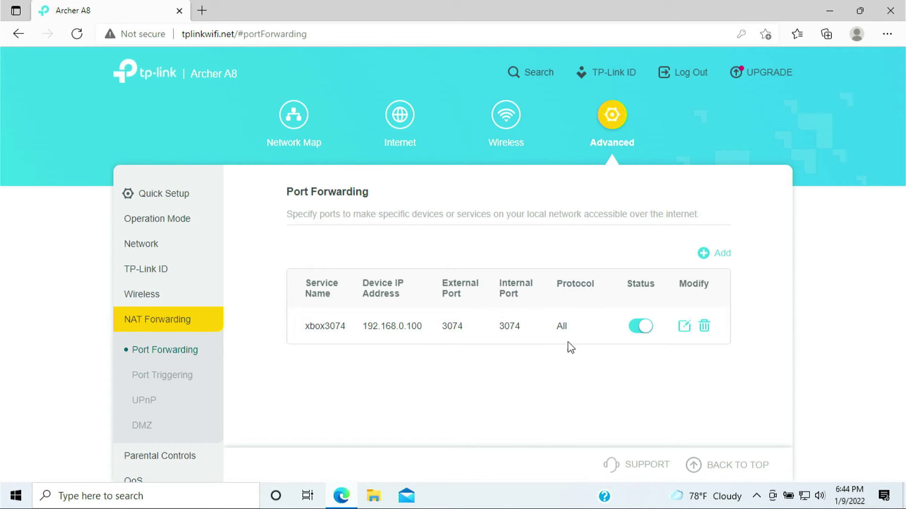
# Add and save entry xbox53 forwarding external and internal port 53 to 192.168.0.100
pyautogui.click(715, 256)
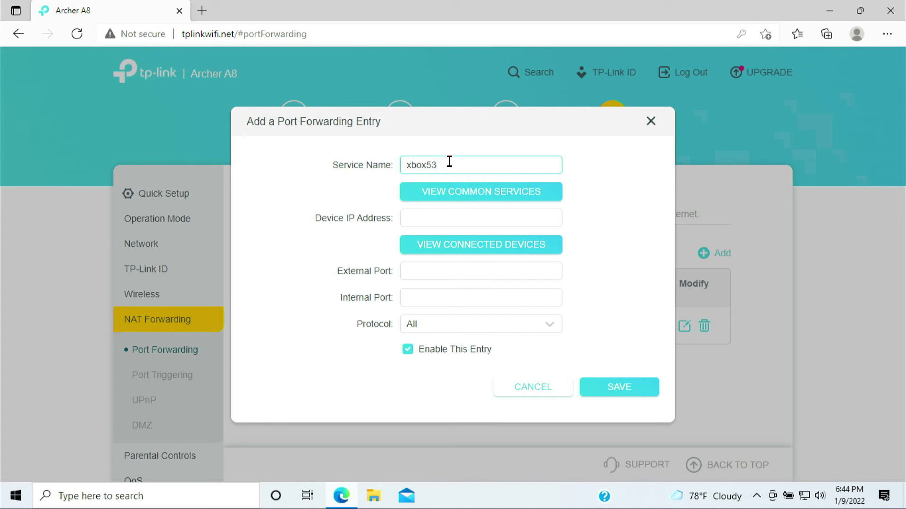
pyautogui.click(469, 249)
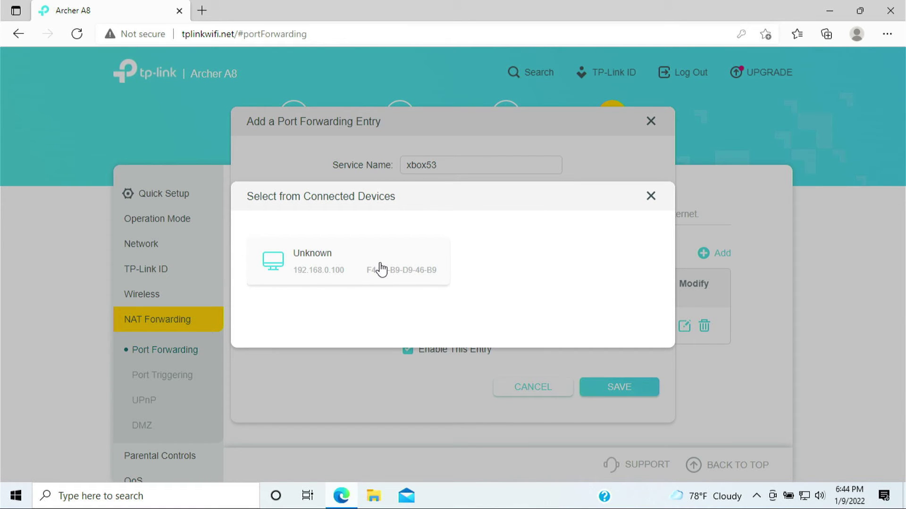
pyautogui.click(382, 270)
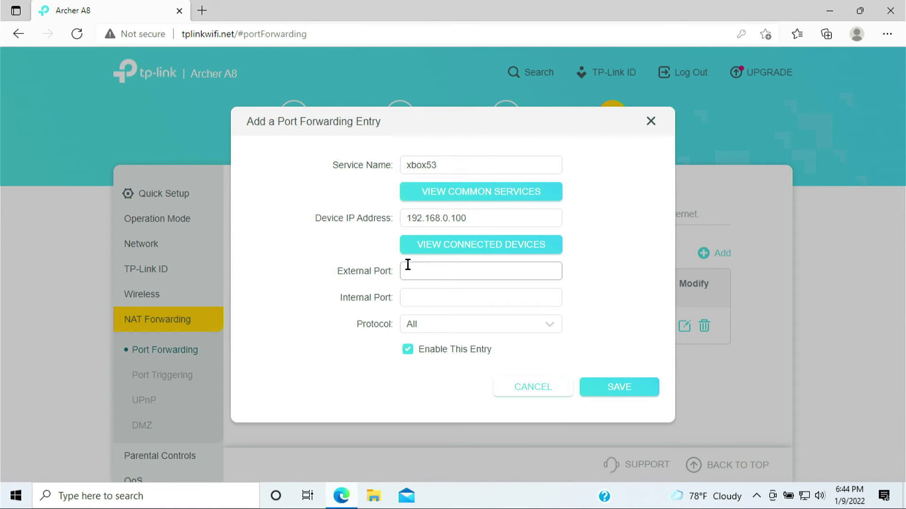
pyautogui.click(444, 275)
pyautogui.write('53')
pyautogui.click(451, 300)
pyautogui.write('53')
pyautogui.click(630, 395)
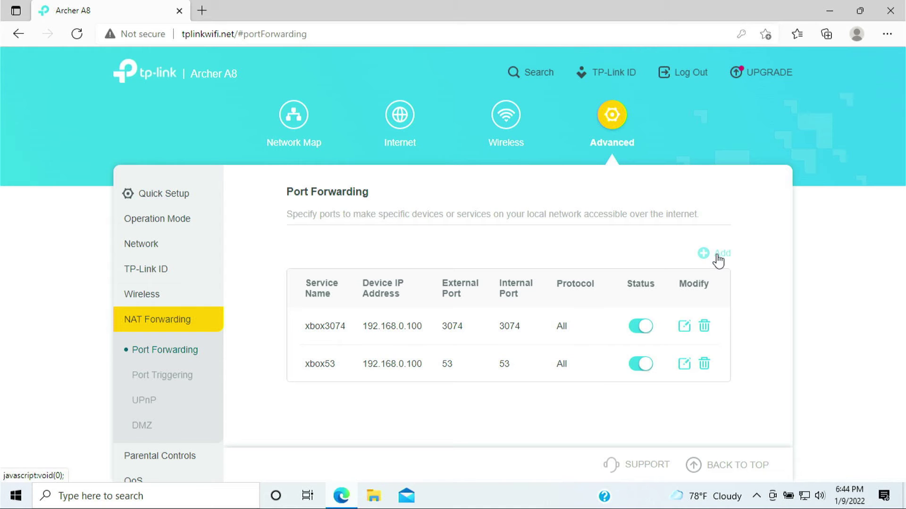
# Create and save xbox88, forwarding UDP port 88 (external and internal) to 192.168.0.100
pyautogui.click(718, 260)
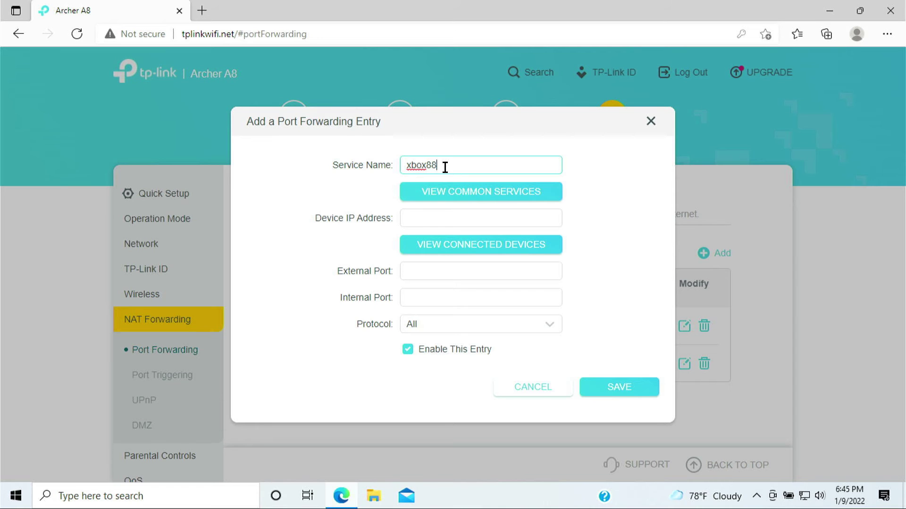
pyautogui.click(458, 252)
pyautogui.click(383, 268)
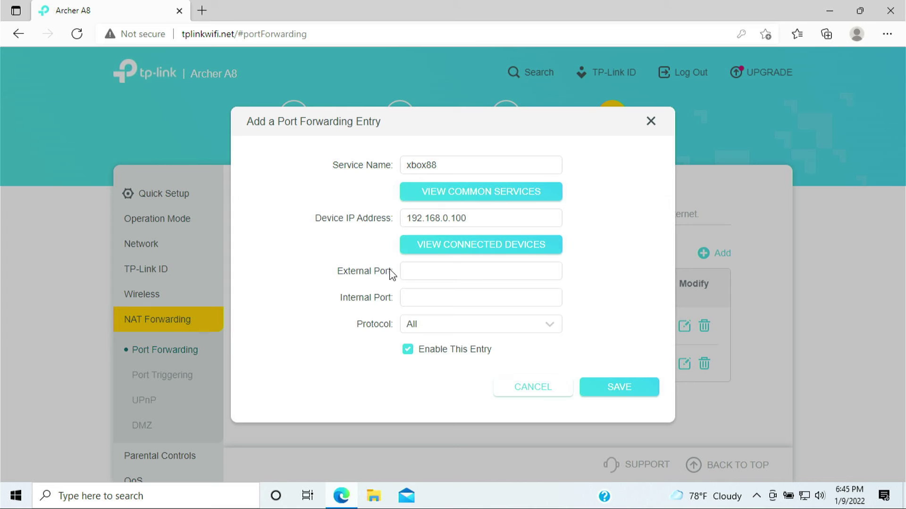
pyautogui.click(421, 275)
pyautogui.write('88')
pyautogui.click(423, 296)
pyautogui.write('88')
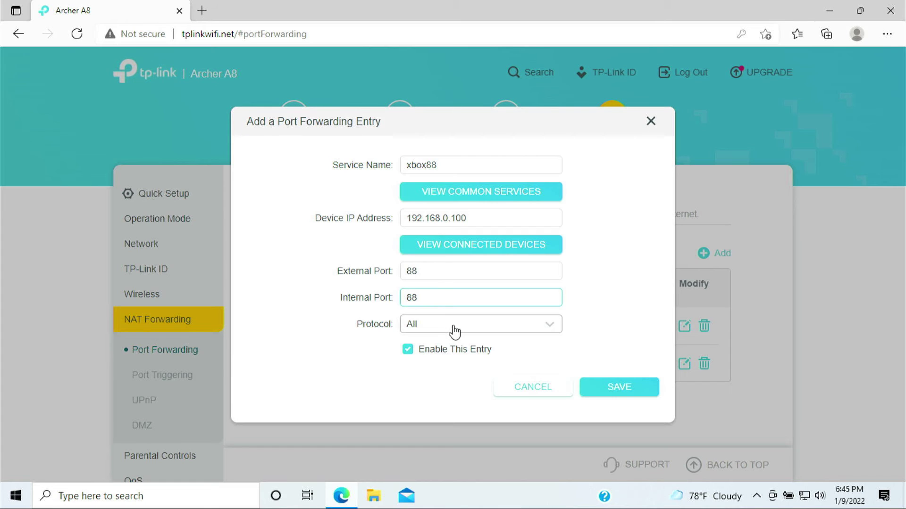
pyautogui.click(453, 328)
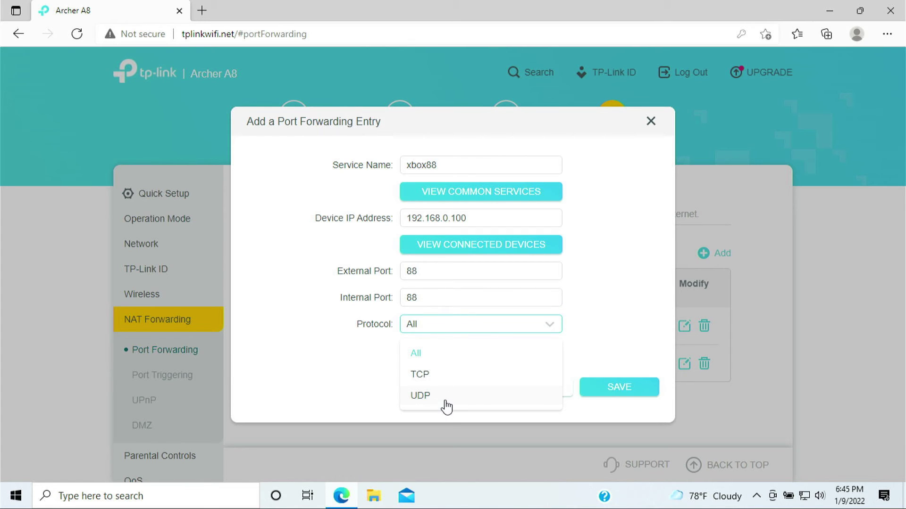
pyautogui.click(447, 398)
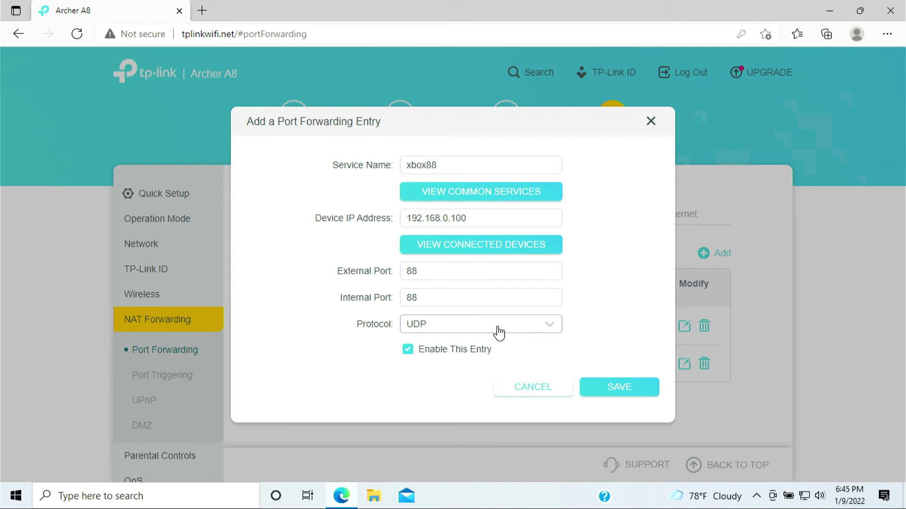
pyautogui.click(620, 394)
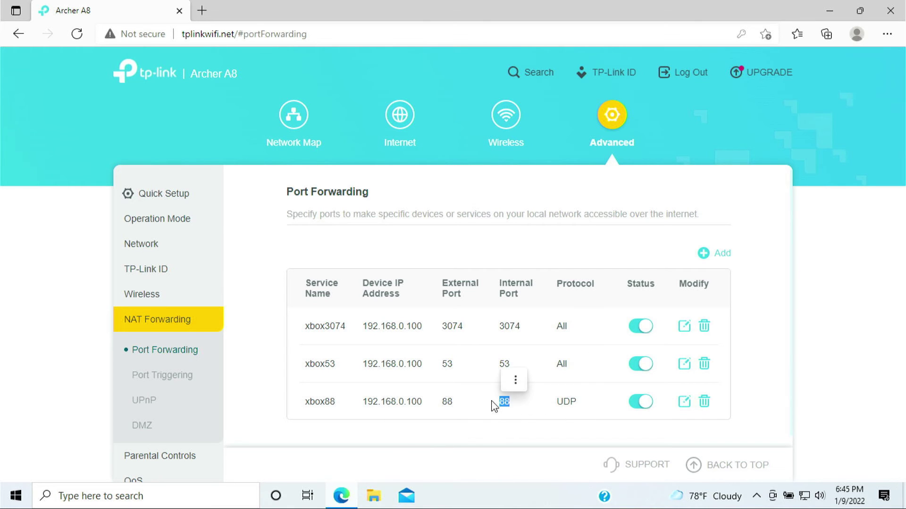
# Create and save xbox80, forwarding TCP port 80 (external and internal) to 192.168.0.100
pyautogui.moveTo(514, 375)
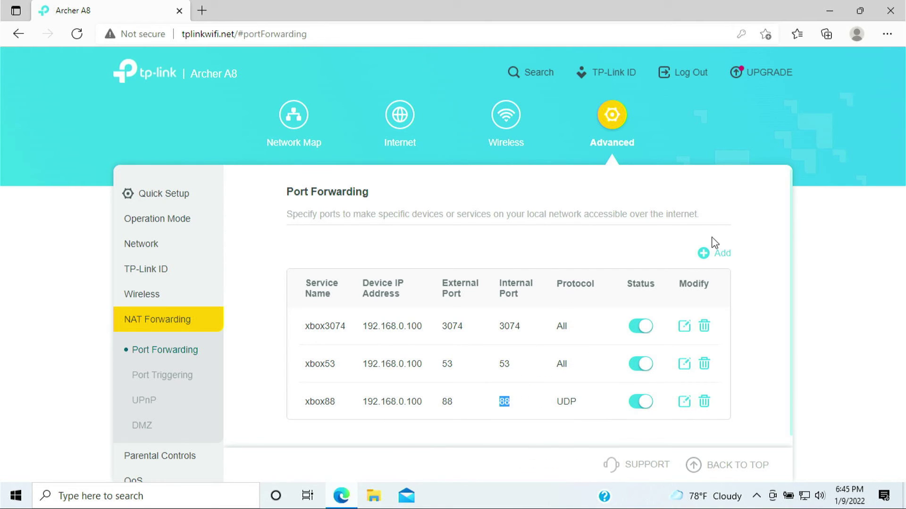
pyautogui.click(710, 259)
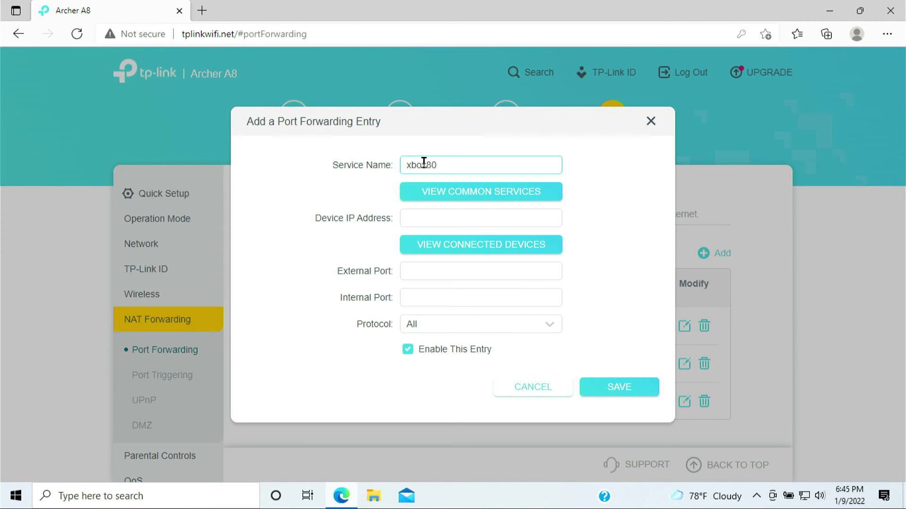
pyautogui.write('xbox80')
pyautogui.click(489, 251)
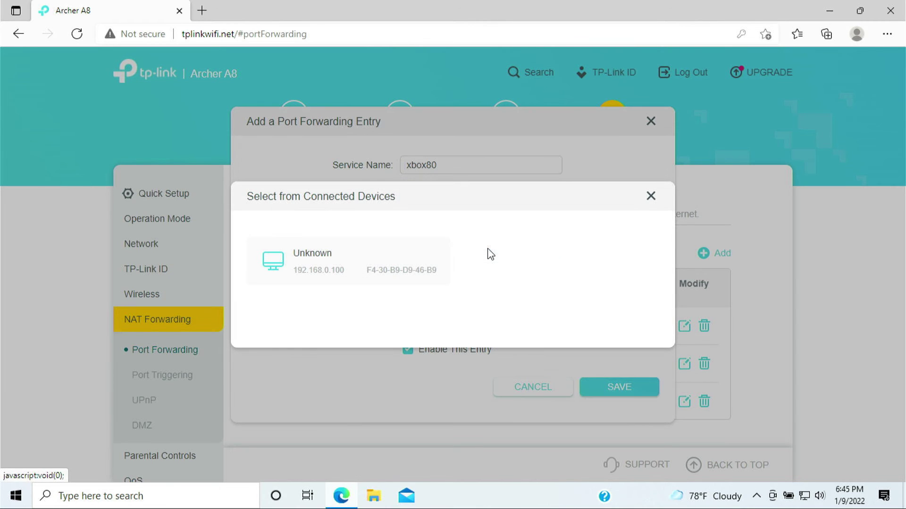
pyautogui.click(393, 257)
pyautogui.click(429, 272)
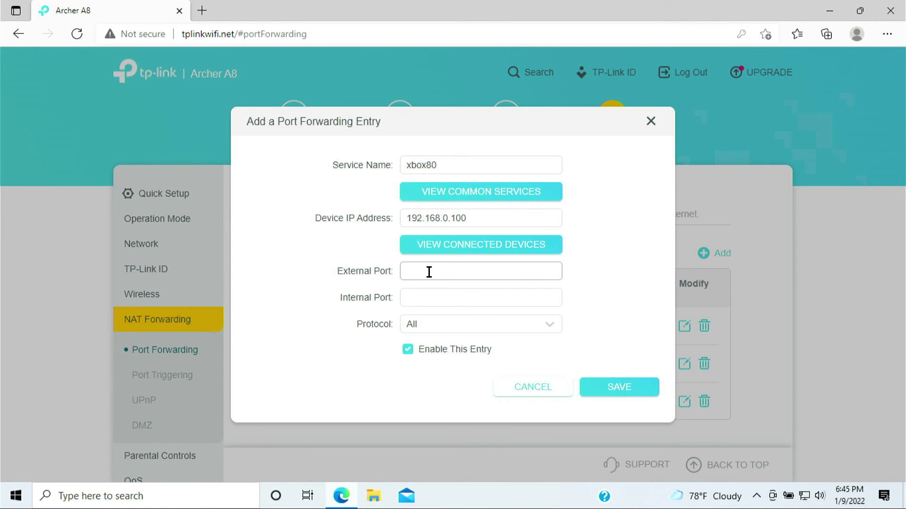
pyautogui.write('80')
pyautogui.click(425, 298)
pyautogui.write('80')
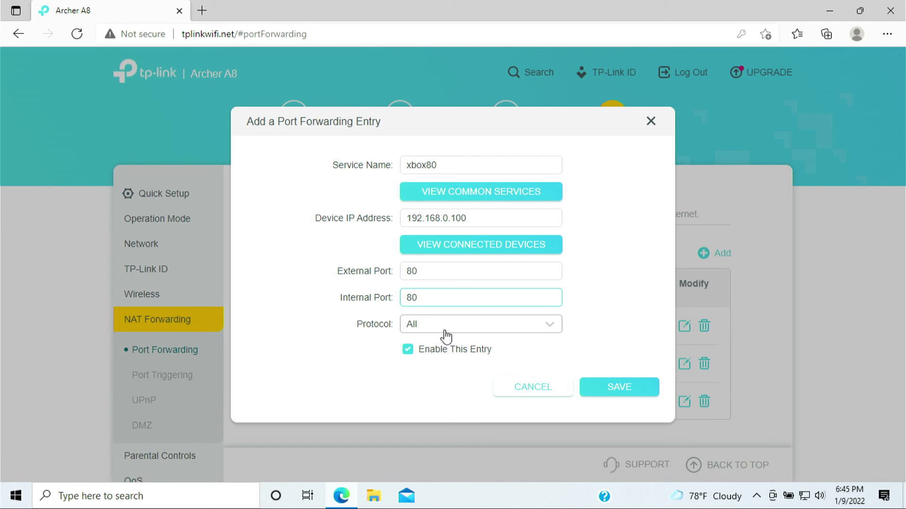
pyautogui.click(445, 327)
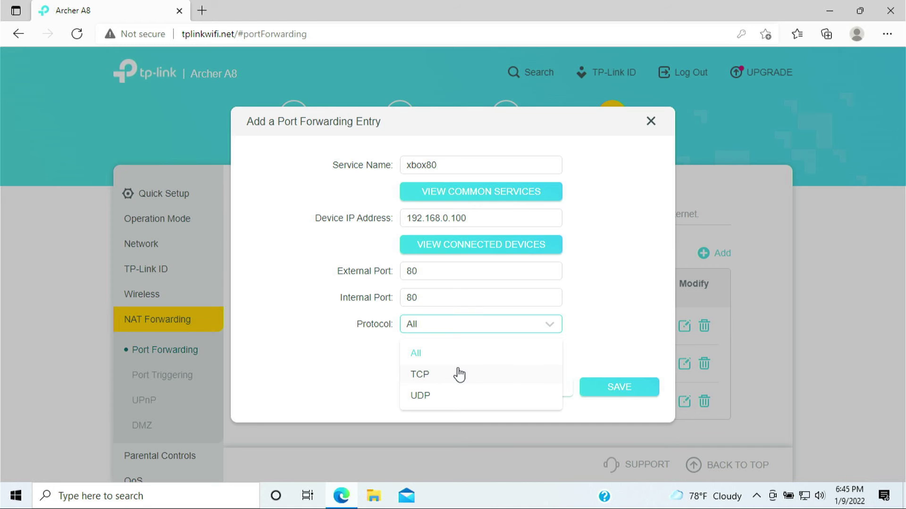
pyautogui.click(459, 375)
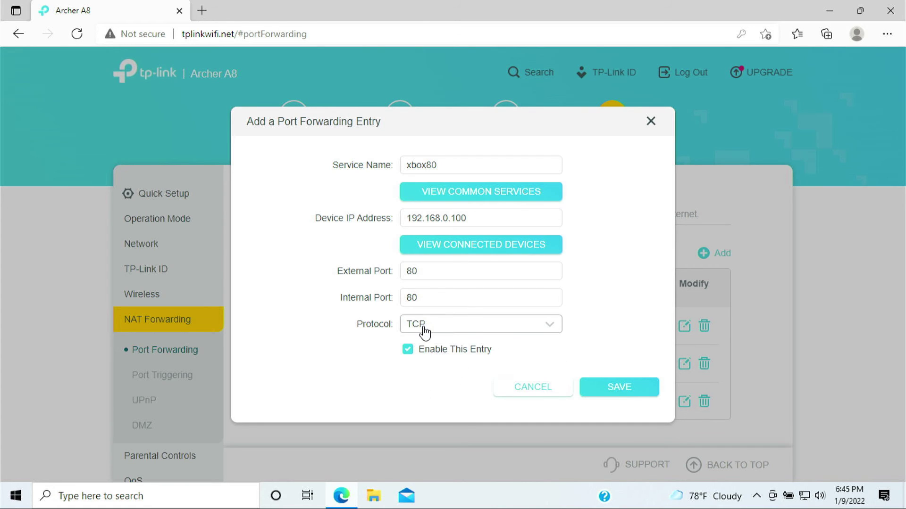
pyautogui.click(625, 393)
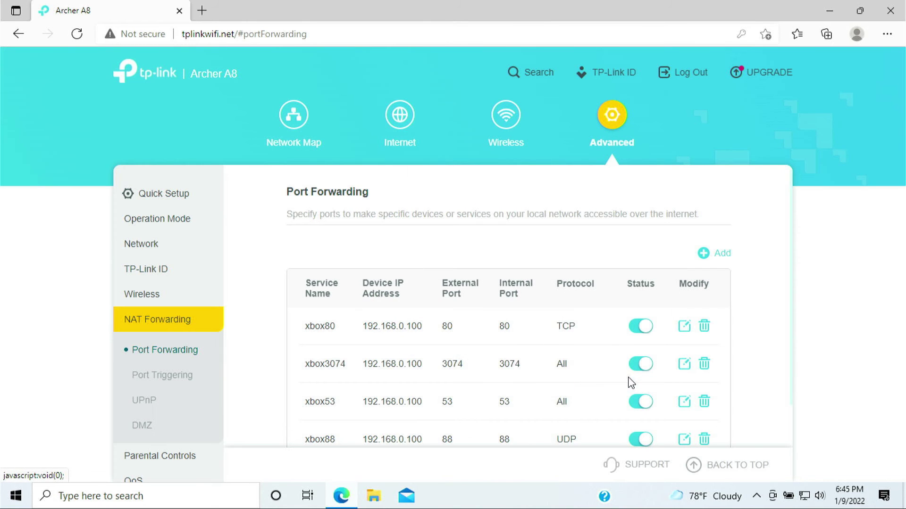
# Start the xbox500 entry targeting the Xbox at 192.168.0.100
pyautogui.scroll(-1, 597, 363)
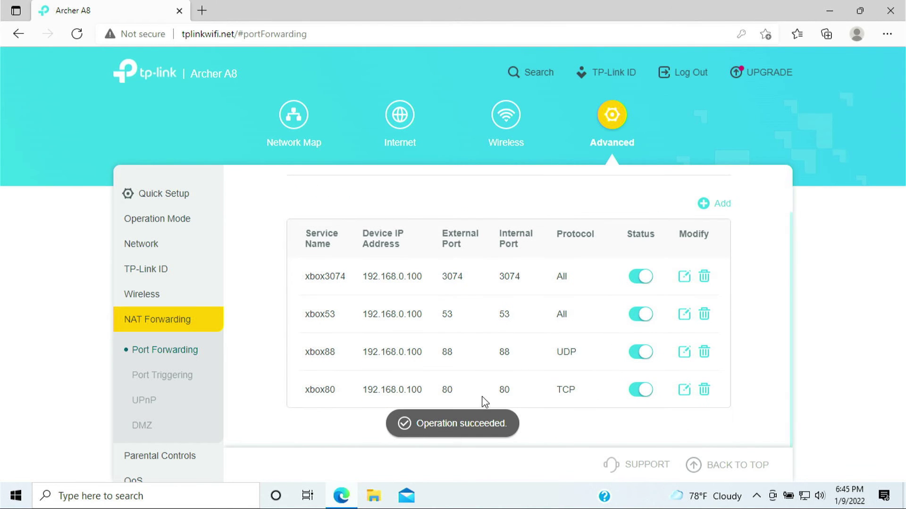
pyautogui.moveTo(498, 395); pyautogui.dragTo(583, 401)
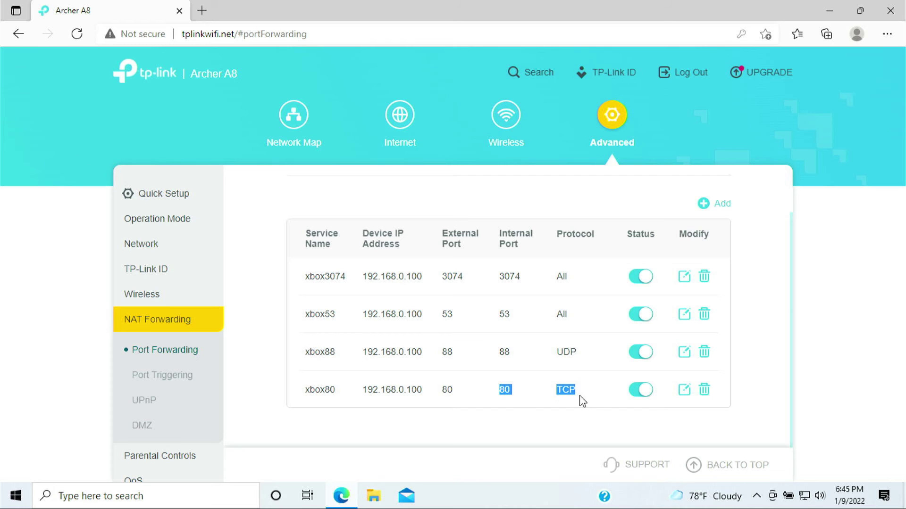
pyautogui.click(717, 205)
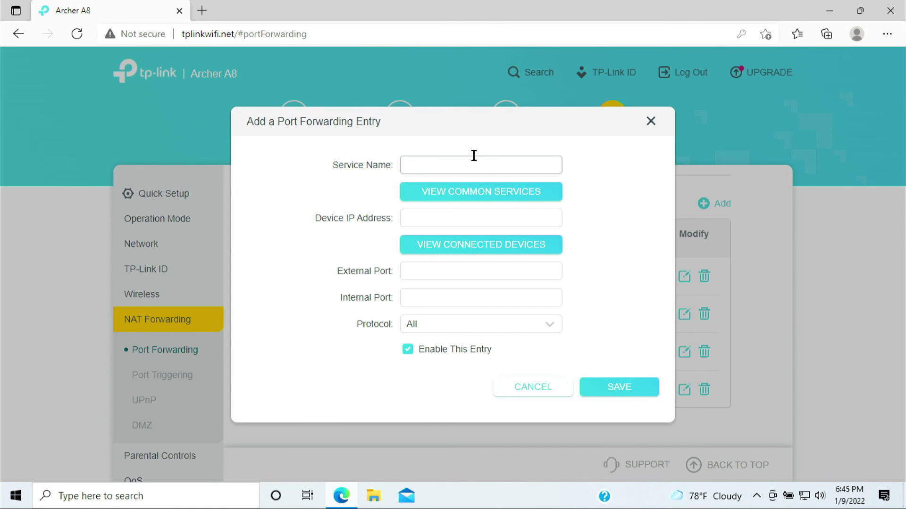
pyautogui.click(470, 159)
pyautogui.write('xbox500')
pyautogui.click(430, 214)
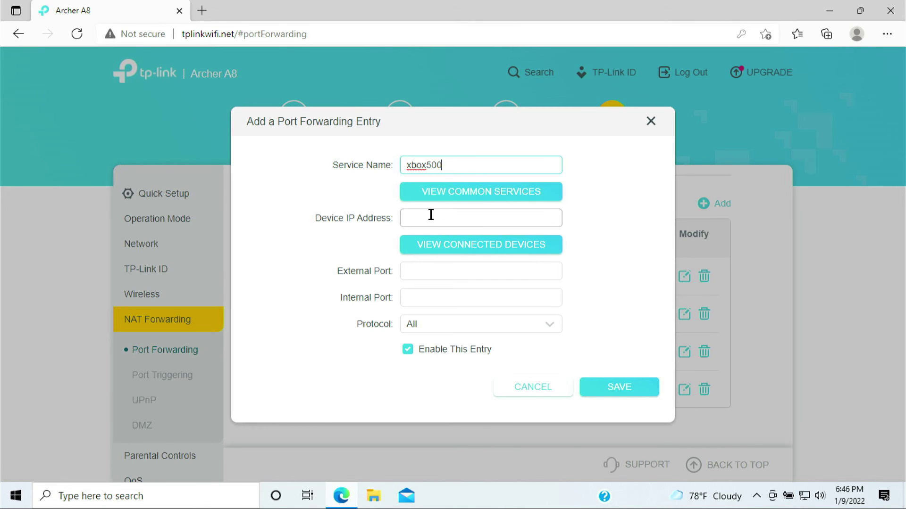
pyautogui.click(466, 255)
pyautogui.click(463, 263)
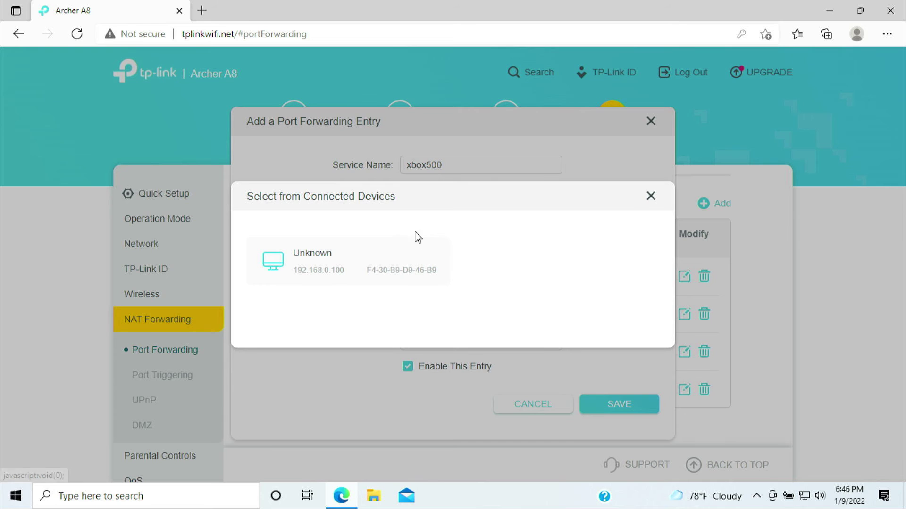
pyautogui.click(398, 256)
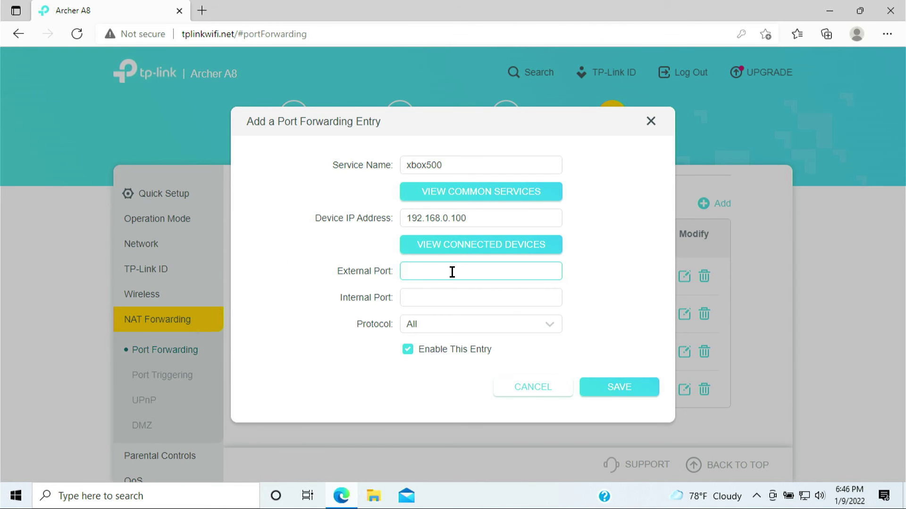
# Set internal port 500 with protocol UDP and save the entry
pyautogui.click(449, 297)
pyautogui.write('500')
pyautogui.click(443, 322)
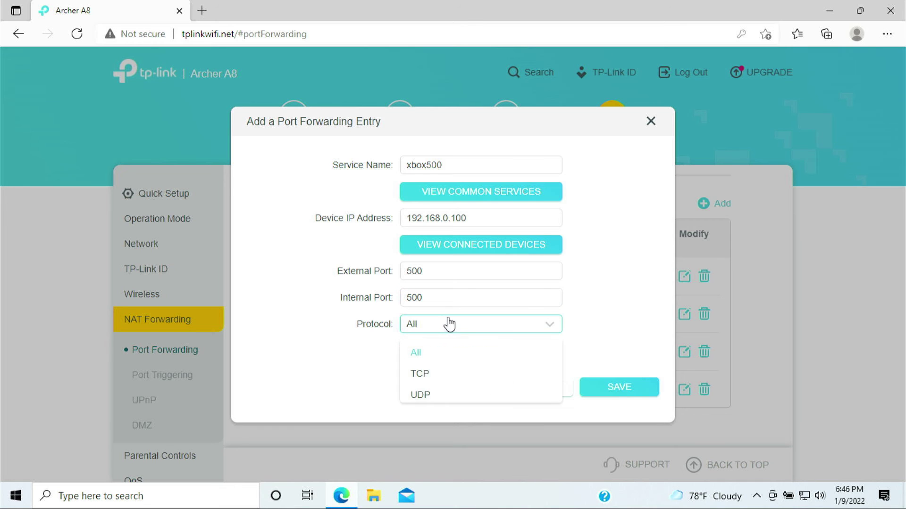
pyautogui.click(437, 401)
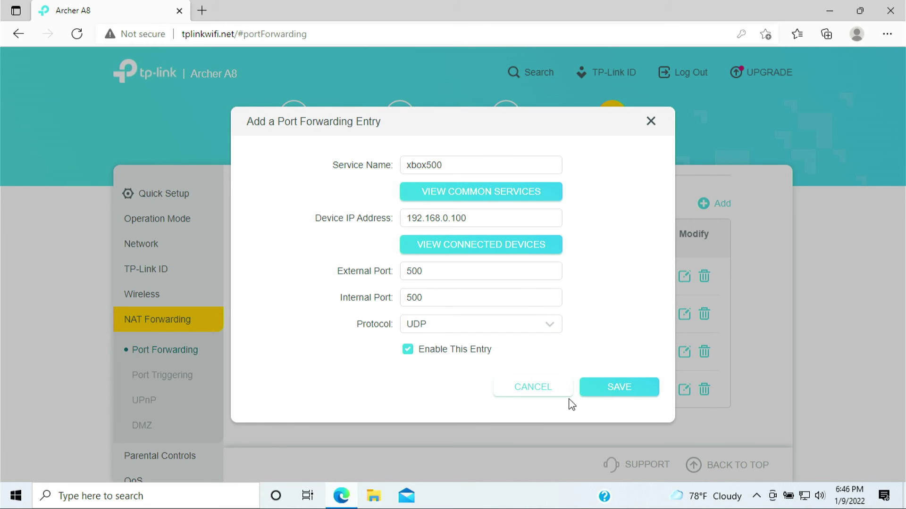
pyautogui.click(643, 395)
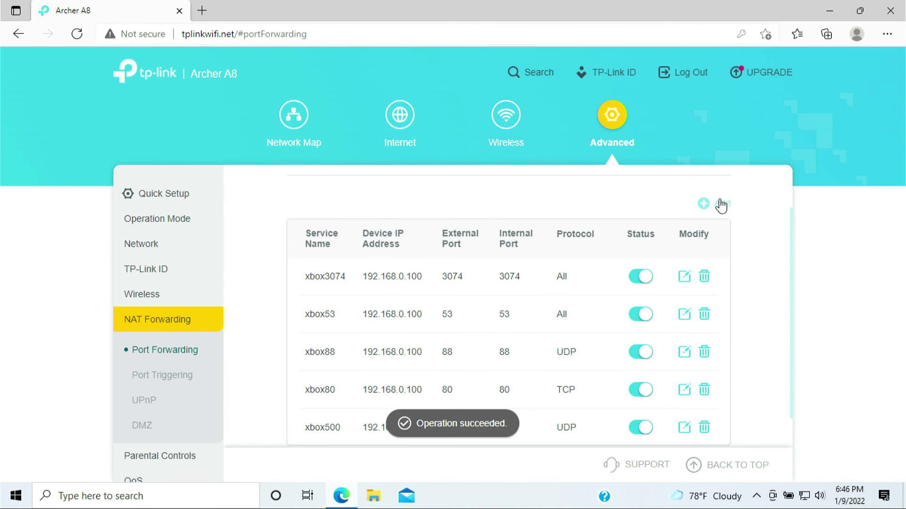
# Start the xbox3544 entry targeting the Xbox at 192.168.0.100
pyautogui.click(714, 208)
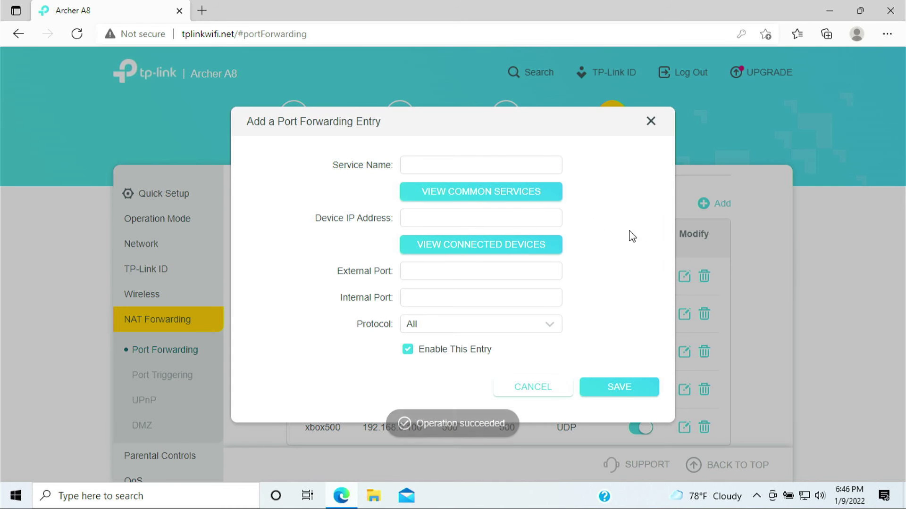
pyautogui.click(486, 163)
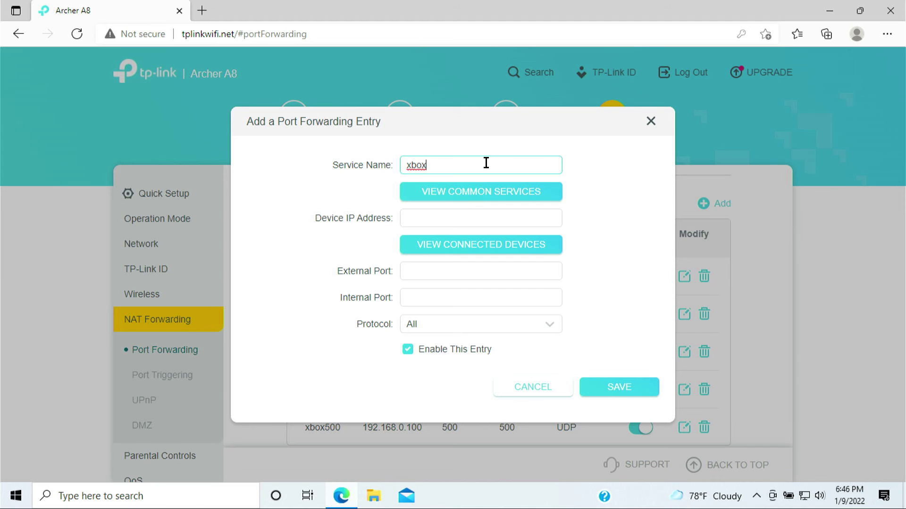
pyautogui.write('xbox3544')
pyautogui.click(426, 221)
pyautogui.click(447, 250)
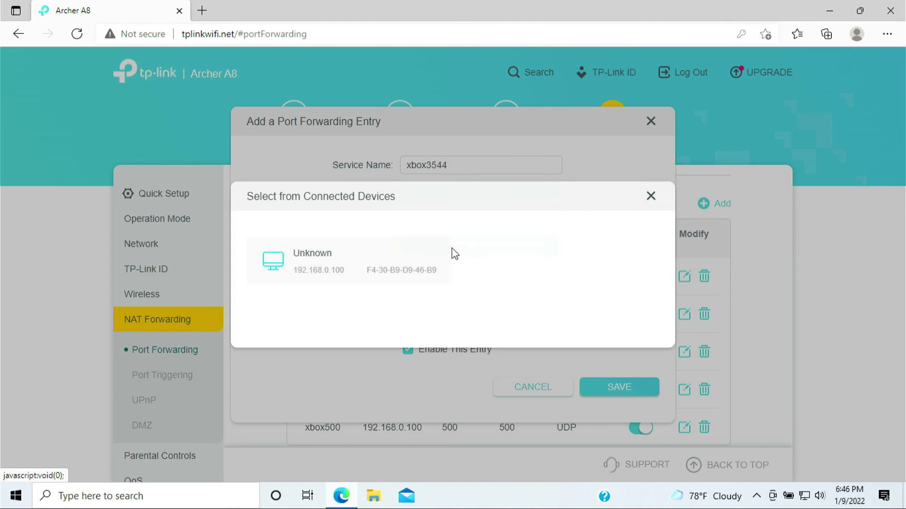
pyautogui.click(414, 265)
# Set external and internal port 3544 with protocol UDP and save the entry
pyautogui.click(424, 273)
pyautogui.write('3544')
pyautogui.click(433, 300)
pyautogui.write('3544')
pyautogui.click(484, 331)
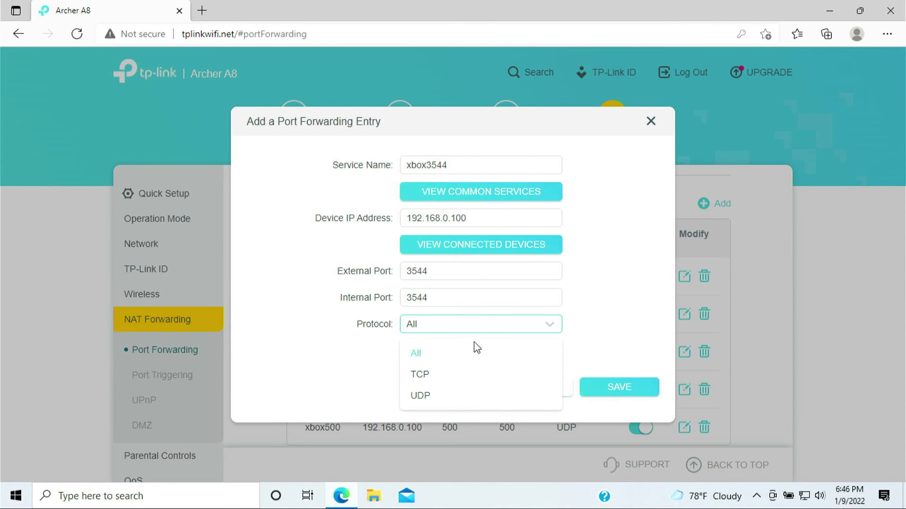
pyautogui.click(452, 398)
pyautogui.click(596, 393)
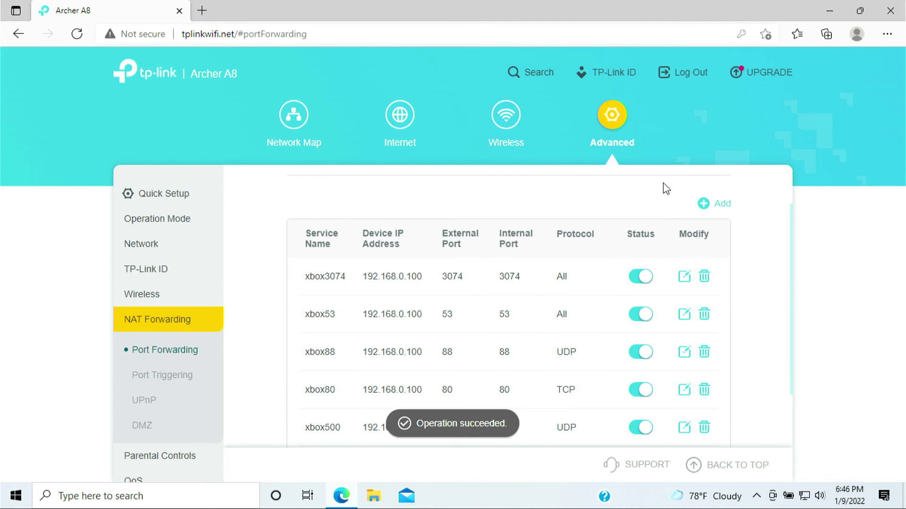
# Fill in xbox4500 with device 192.168.0.100, port 4500 and protocol UDP, unsaved
pyautogui.click(703, 204)
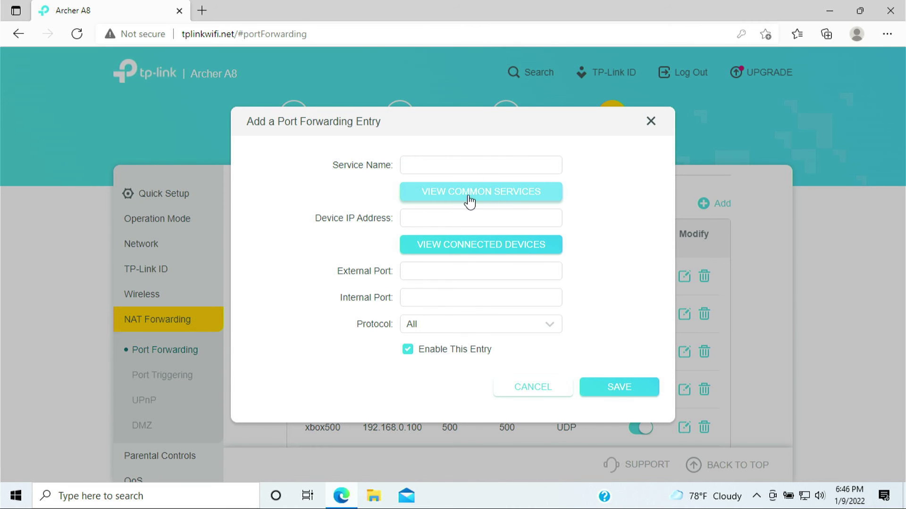
pyautogui.click(445, 165)
pyautogui.write('xbox4500')
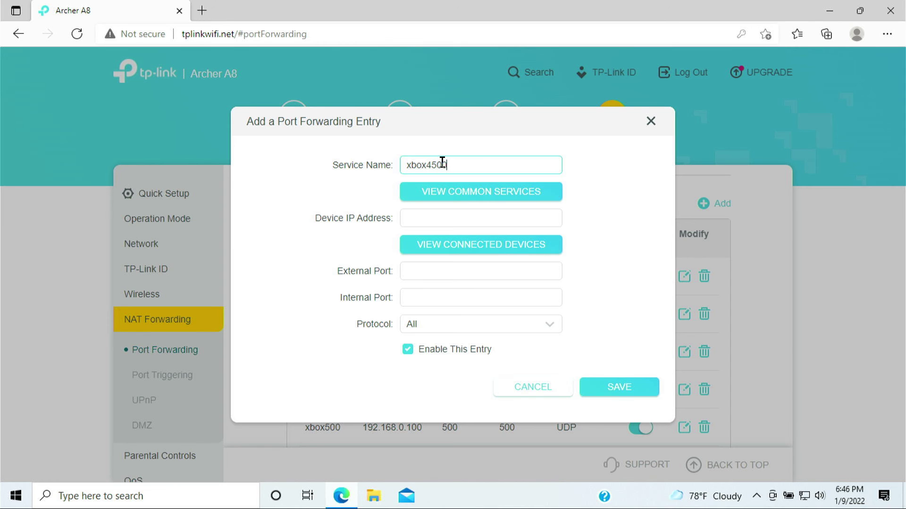
pyautogui.click(438, 245)
pyautogui.click(378, 273)
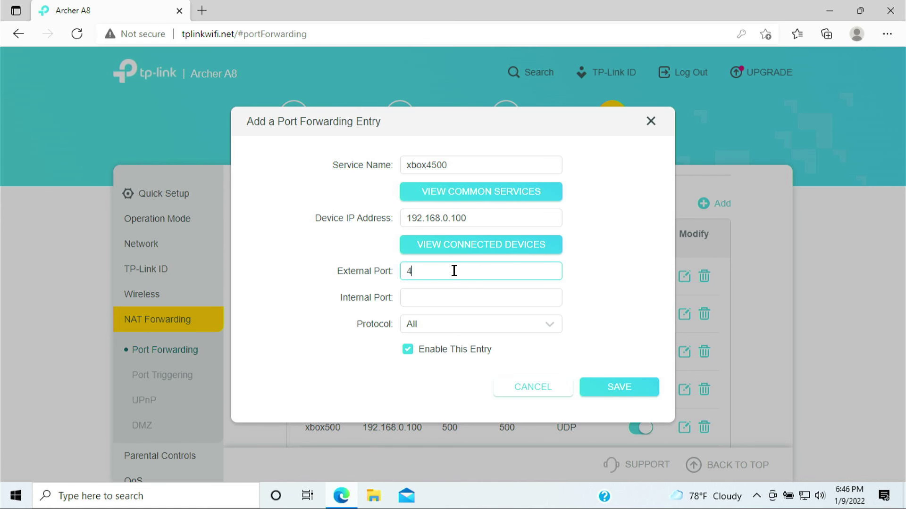
pyautogui.click(443, 298)
pyautogui.write('4500')
pyautogui.click(442, 324)
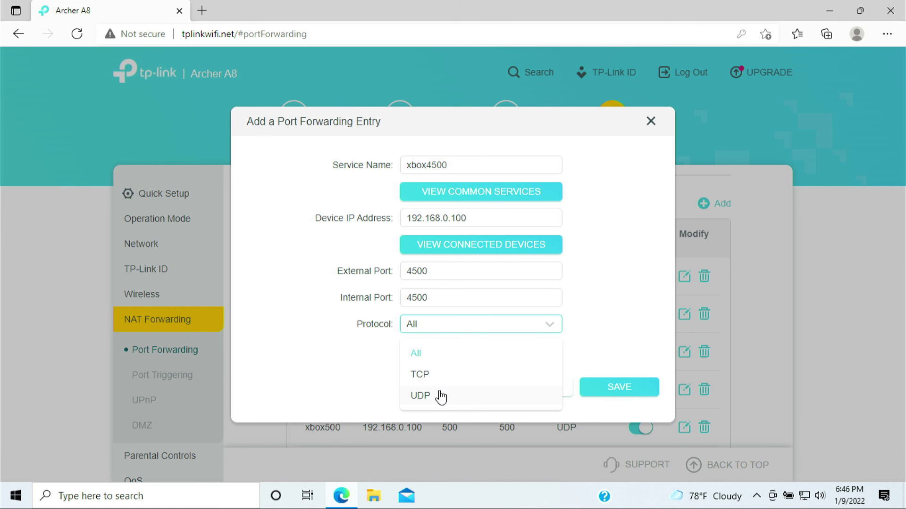
pyautogui.click(437, 396)
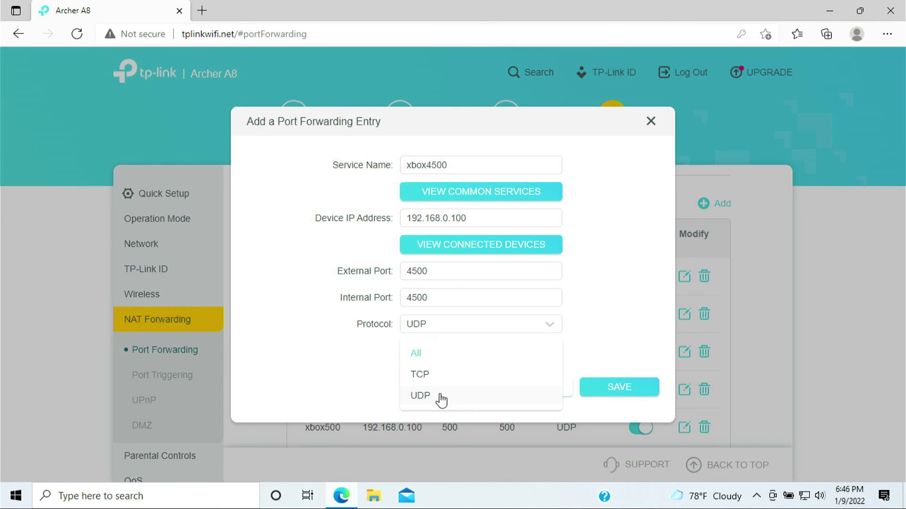
pyautogui.click(606, 393)
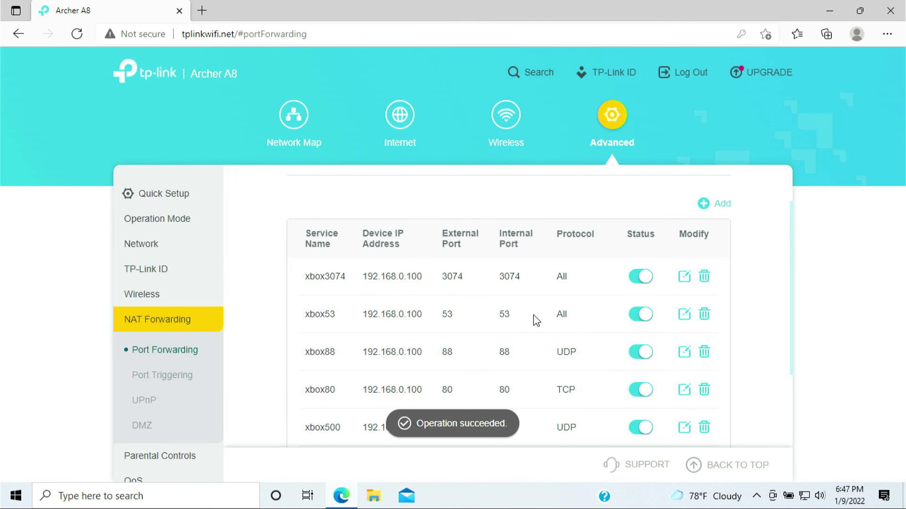
pyautogui.scroll(-1, 537, 326)
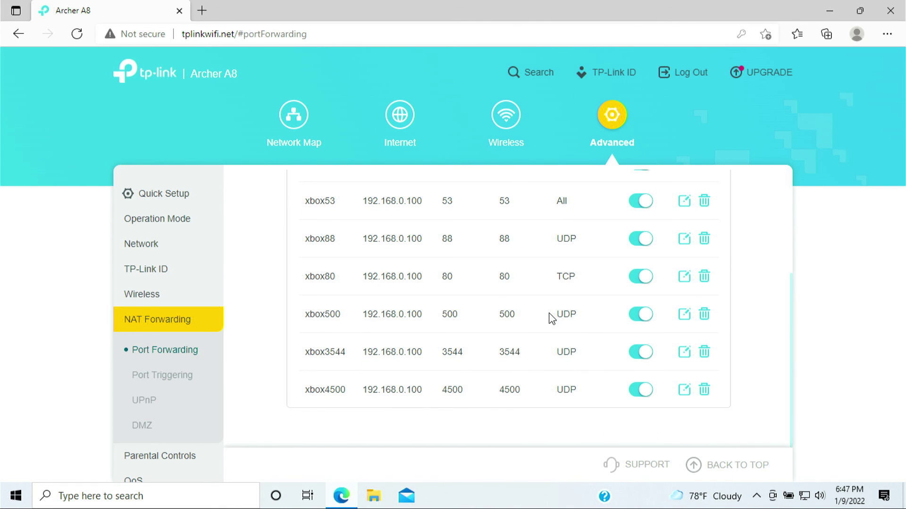
pyautogui.scroll(3, 521, 332)
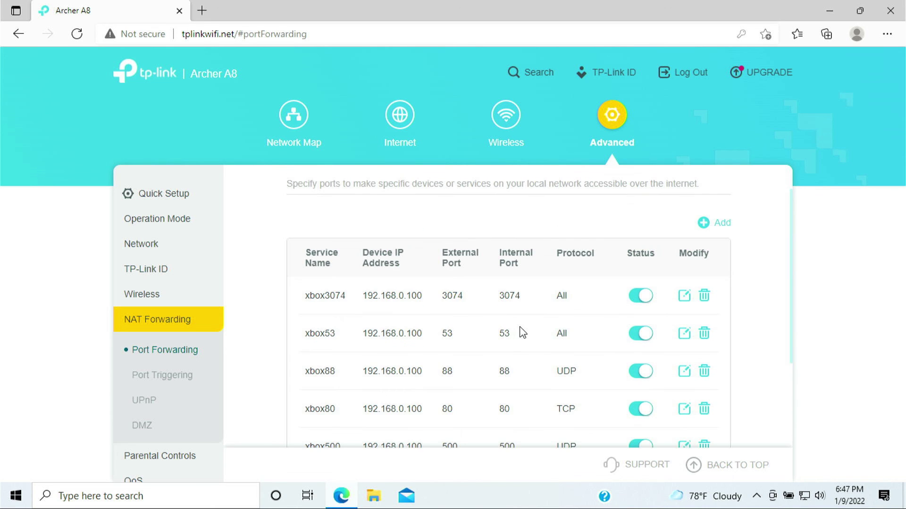
pyautogui.scroll(-1, 451, 297)
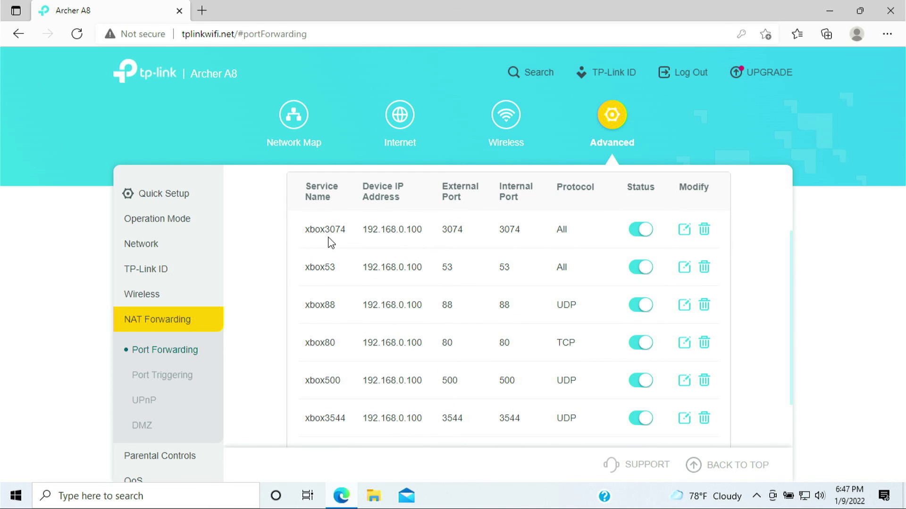
pyautogui.moveTo(304, 231); pyautogui.dragTo(594, 273)
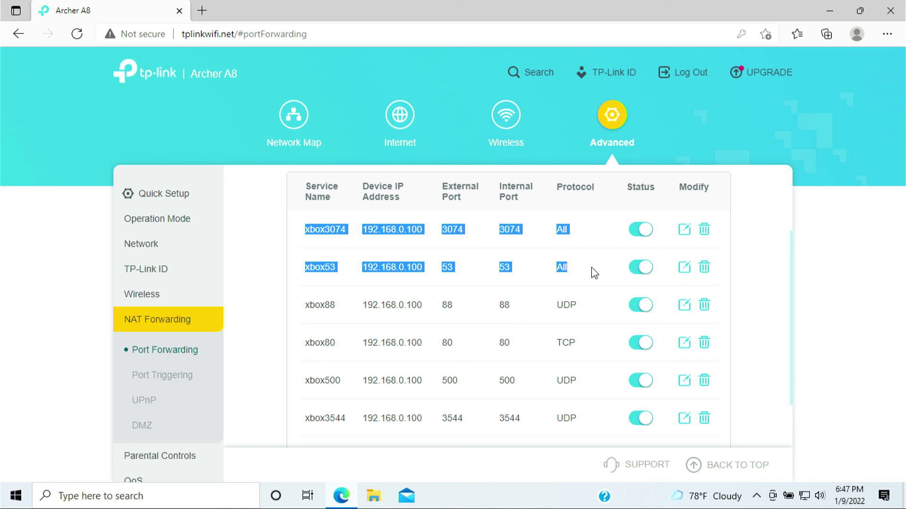
pyautogui.moveTo(594, 274); pyautogui.dragTo(598, 383)
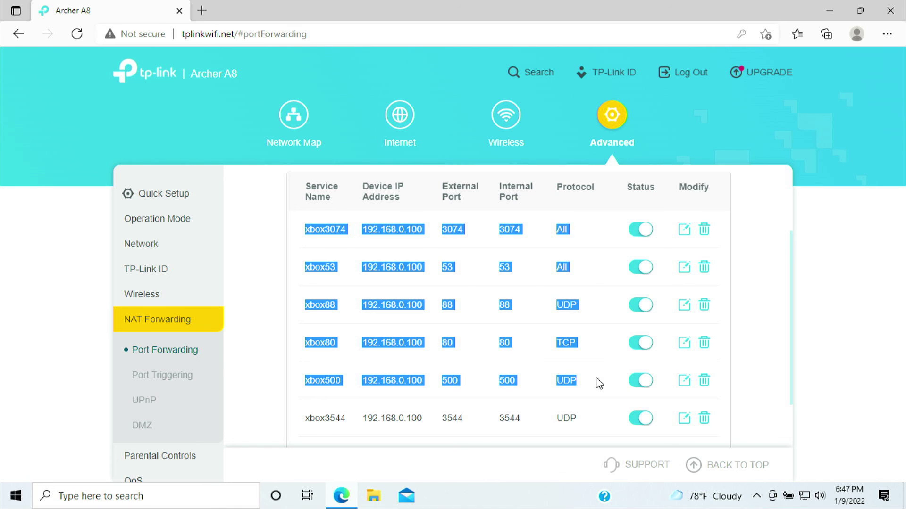
pyautogui.moveTo(598, 383); pyautogui.dragTo(600, 420)
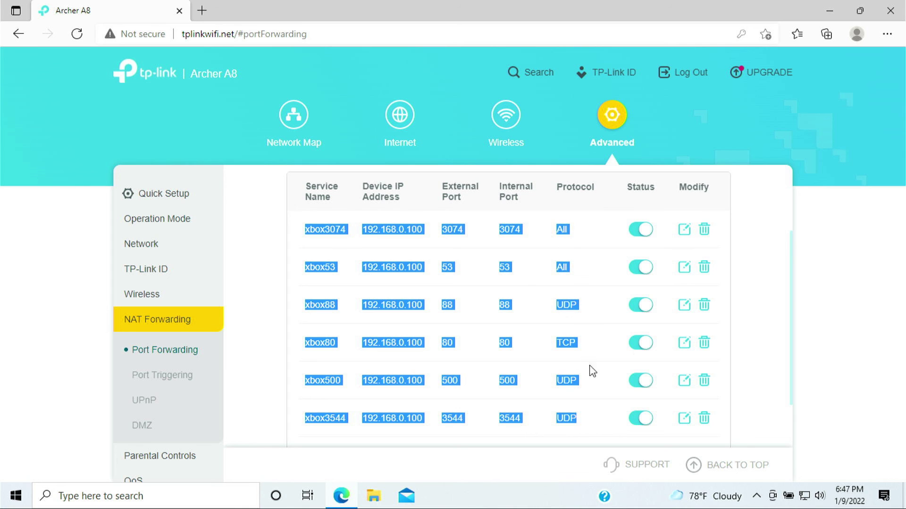
pyautogui.click(829, 300)
pyautogui.scroll(-1, 755, 302)
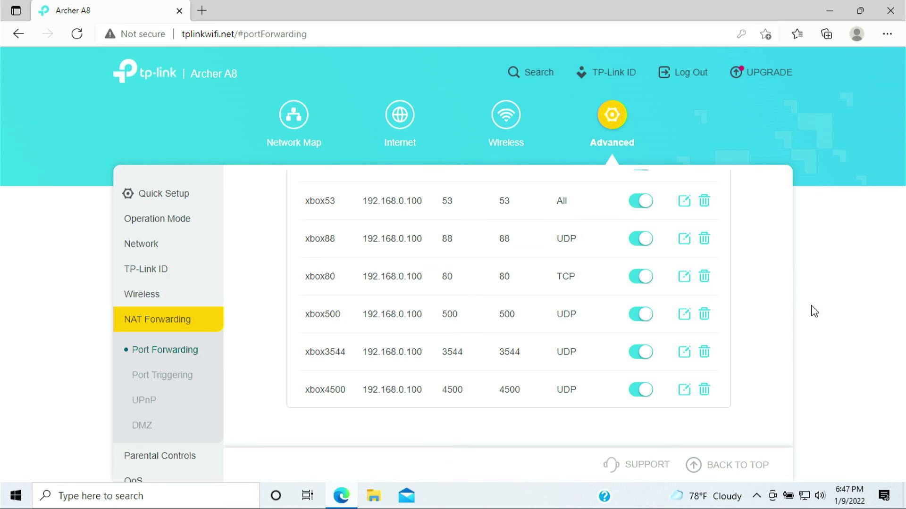